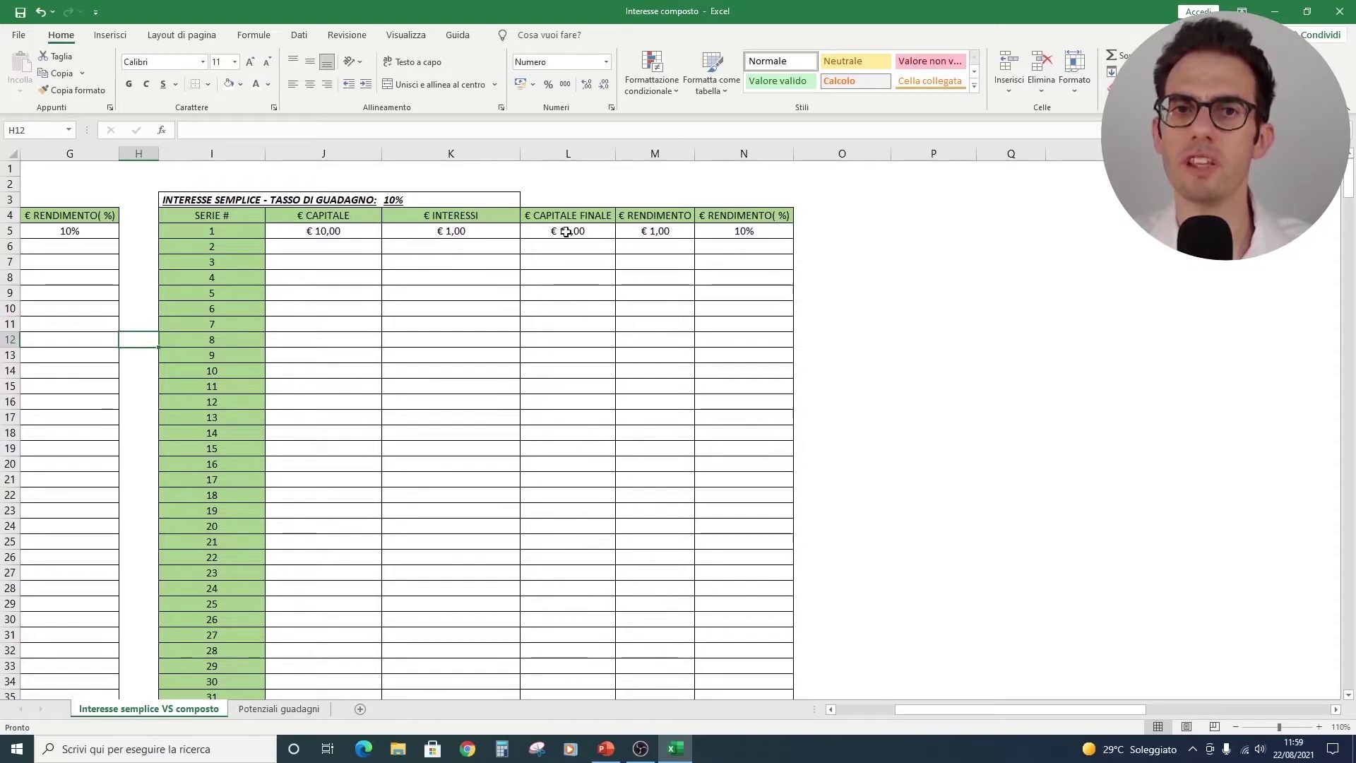
- Set the font colour of the hidden series 2 values, J6:N6, in the simple interest table to black
left_click(334, 243)
left_click_drag(335, 243, 749, 245)
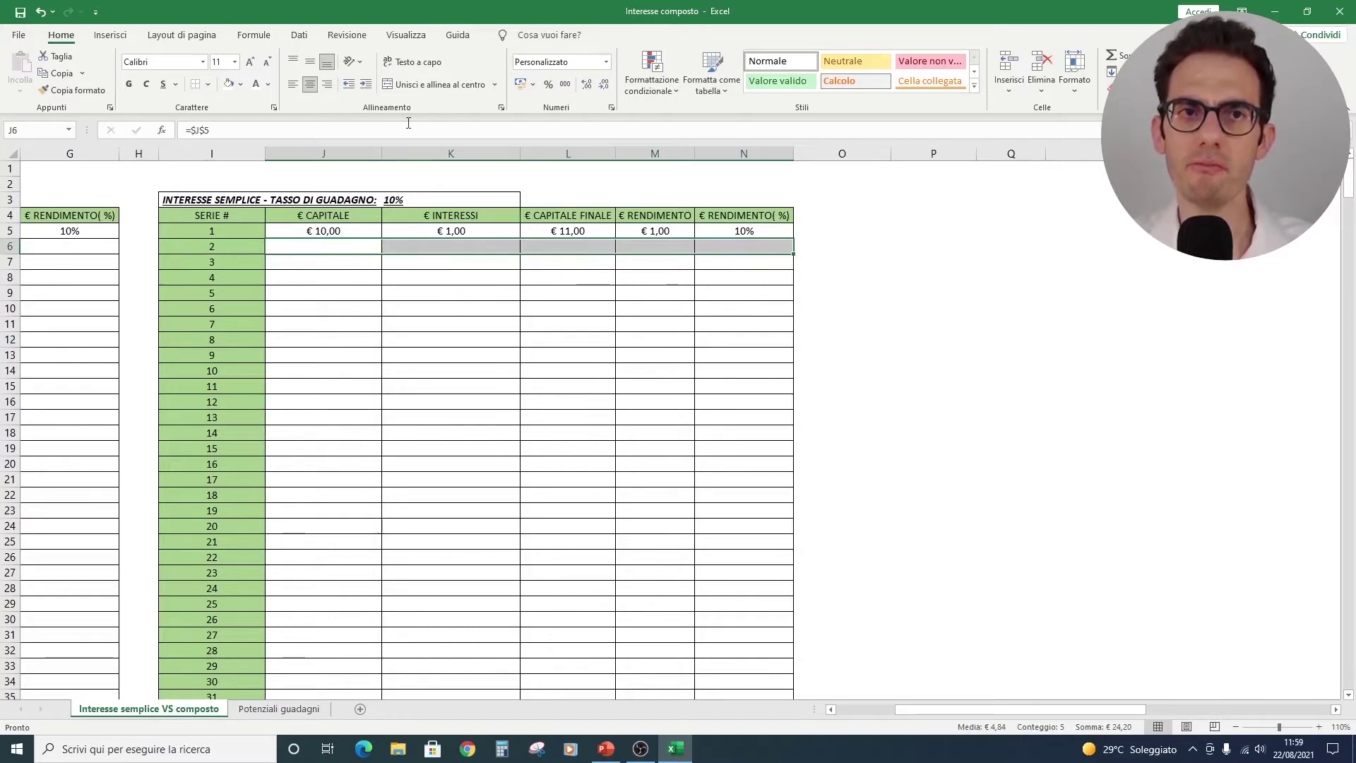
left_click(270, 80)
left_click(270, 104)
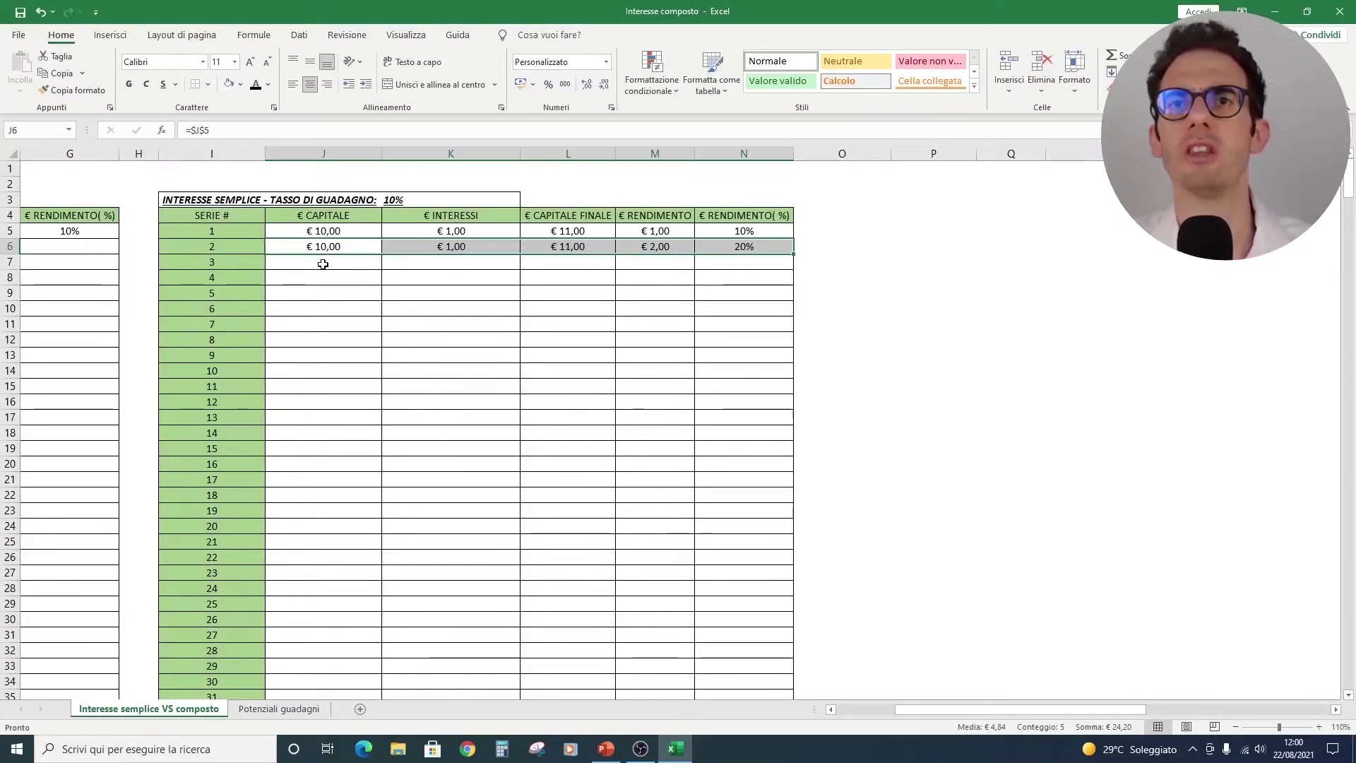
- Set the font colour of the simple interest values in J7:N42, from series 3 down, to black
left_click(324, 265)
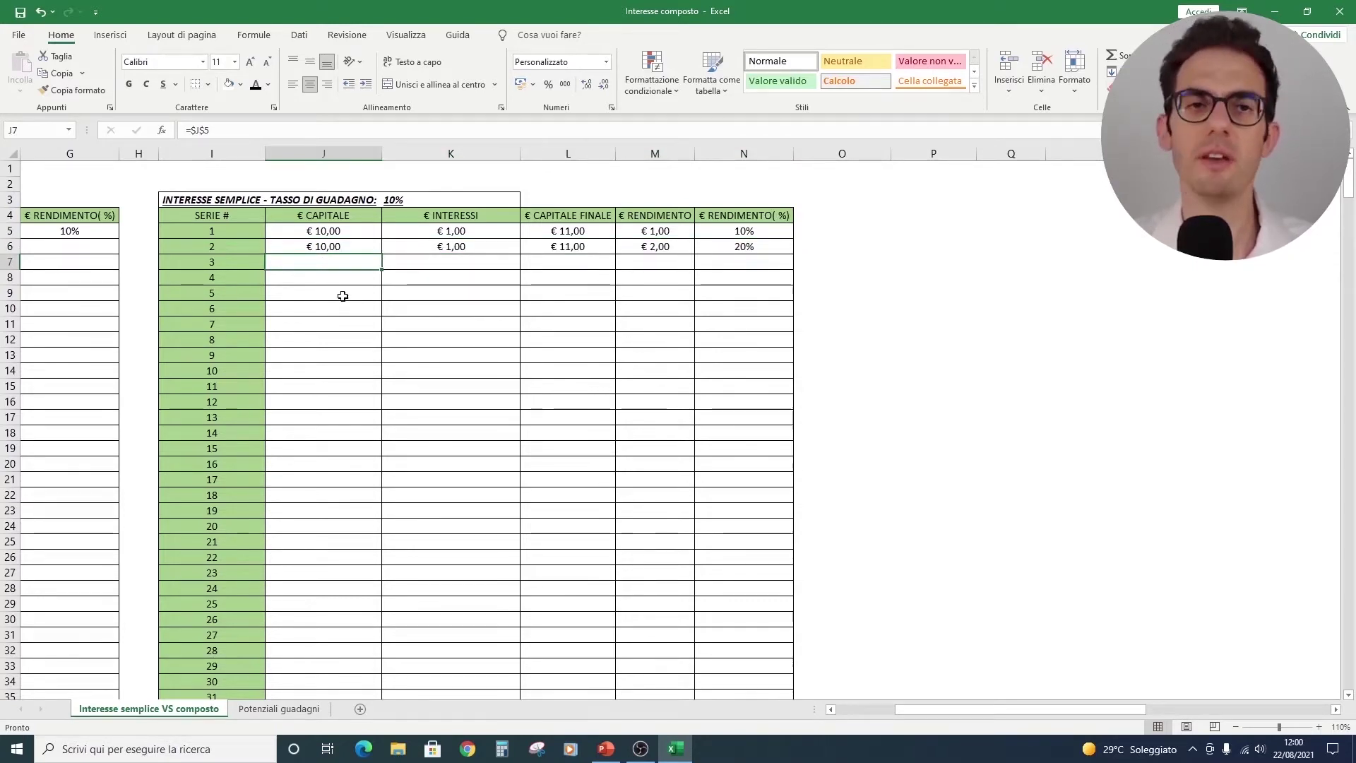
scroll(345, 296, "down", 4)
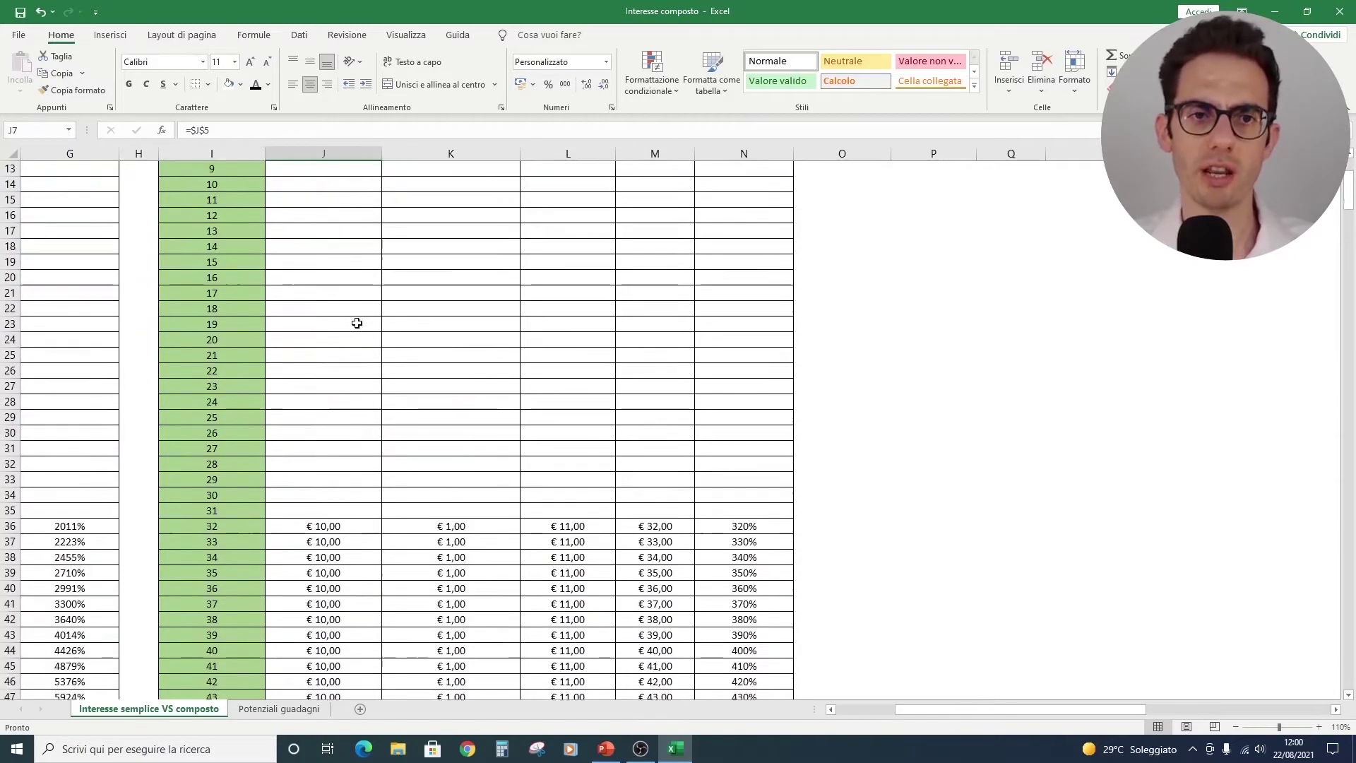
left_click(780, 620, "shift")
scroll(272, 226, "up", 4)
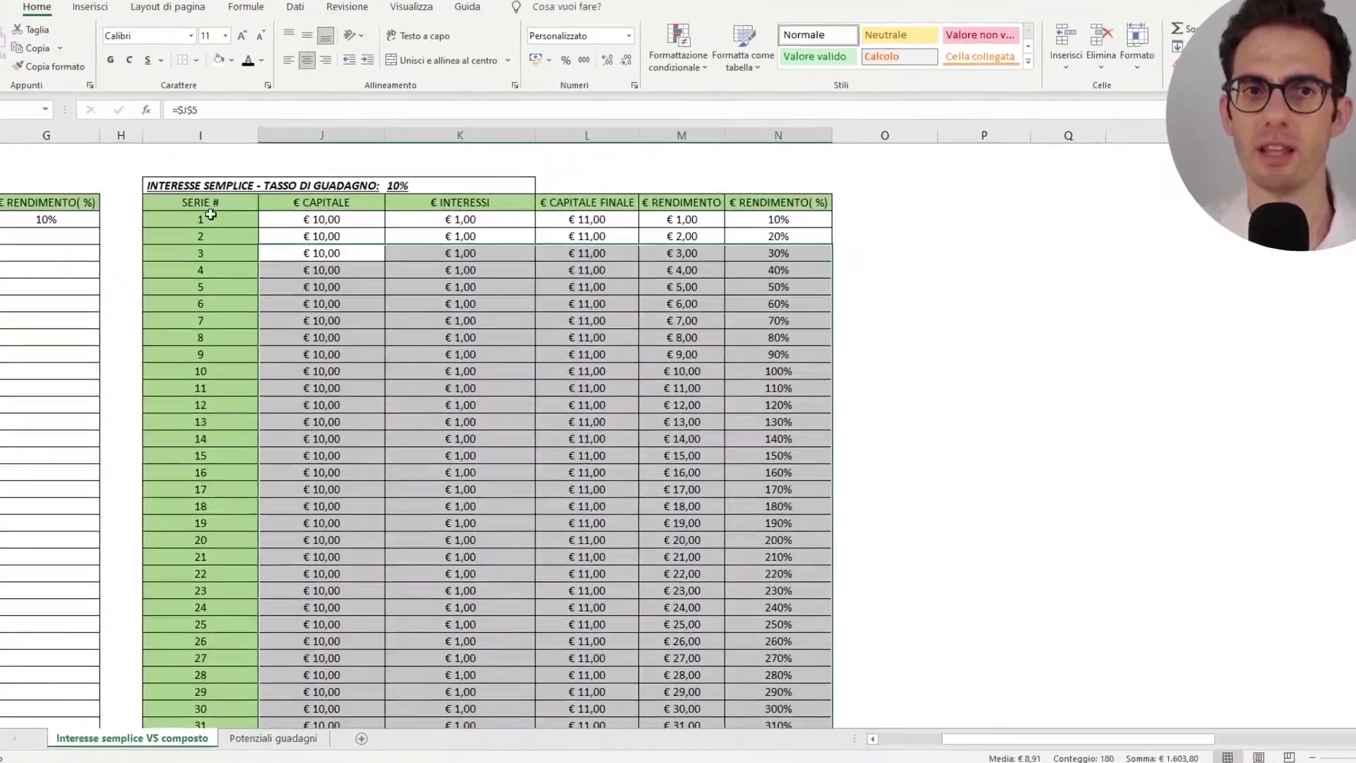
- Examine how the simple interest return grows from series 1 to series 60, and check the series 2 capital formula
left_click(256, 231)
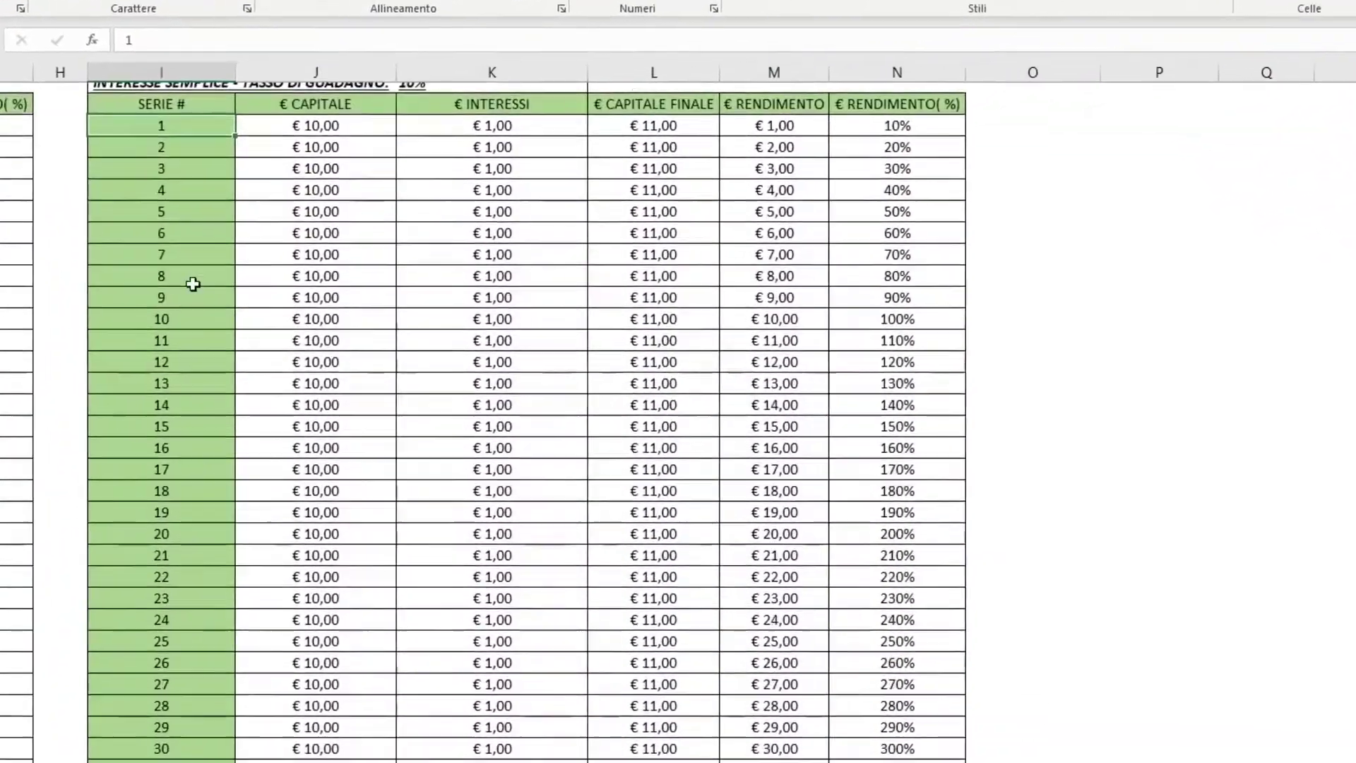
scroll(193, 284, "down", 12)
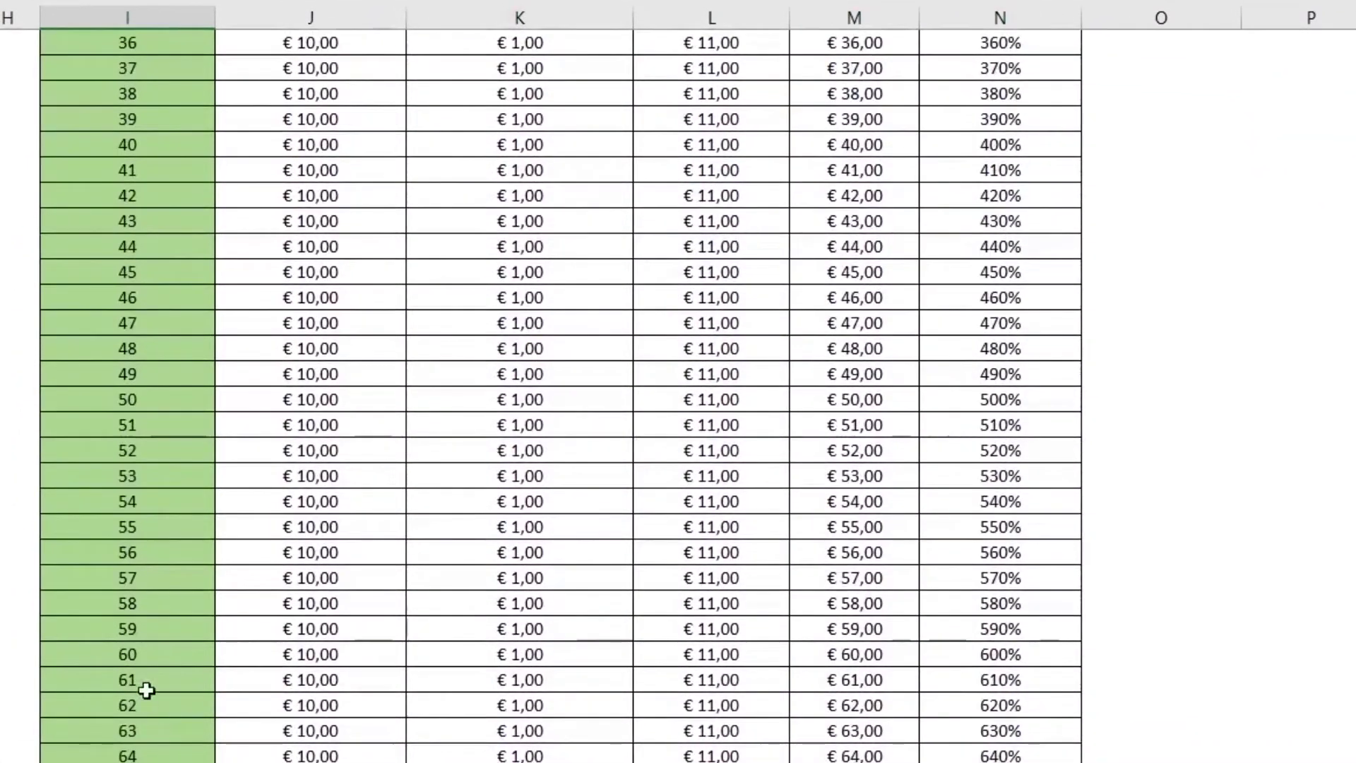
left_click(139, 653)
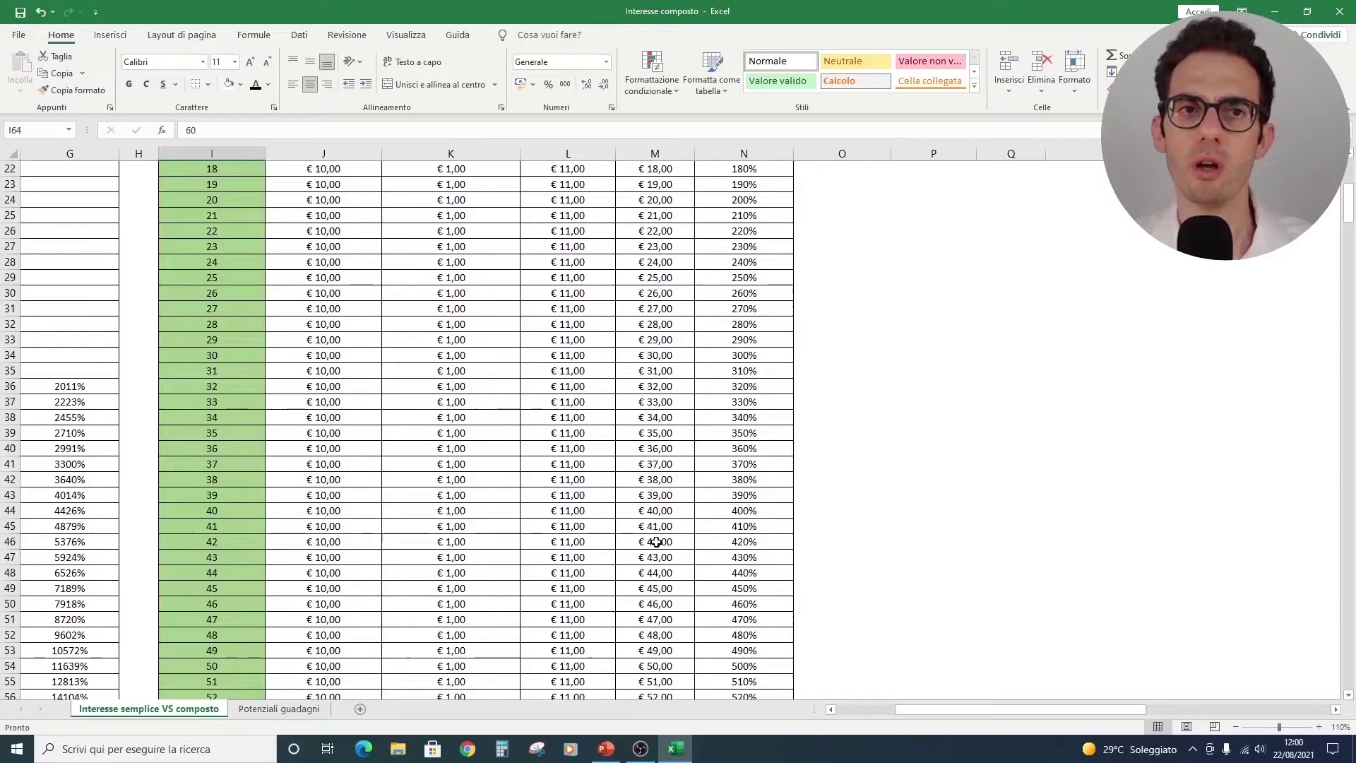
scroll(855, 593, "up", 13)
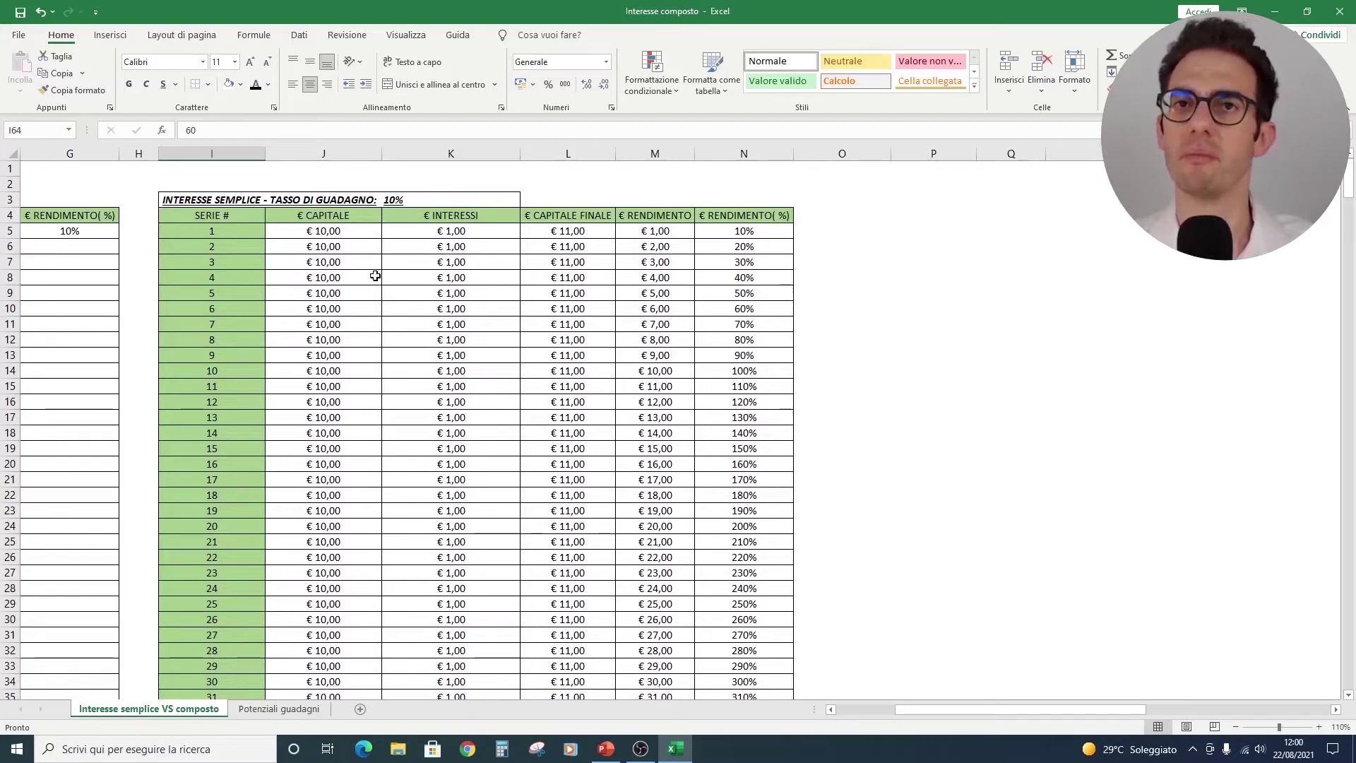
left_click(351, 243)
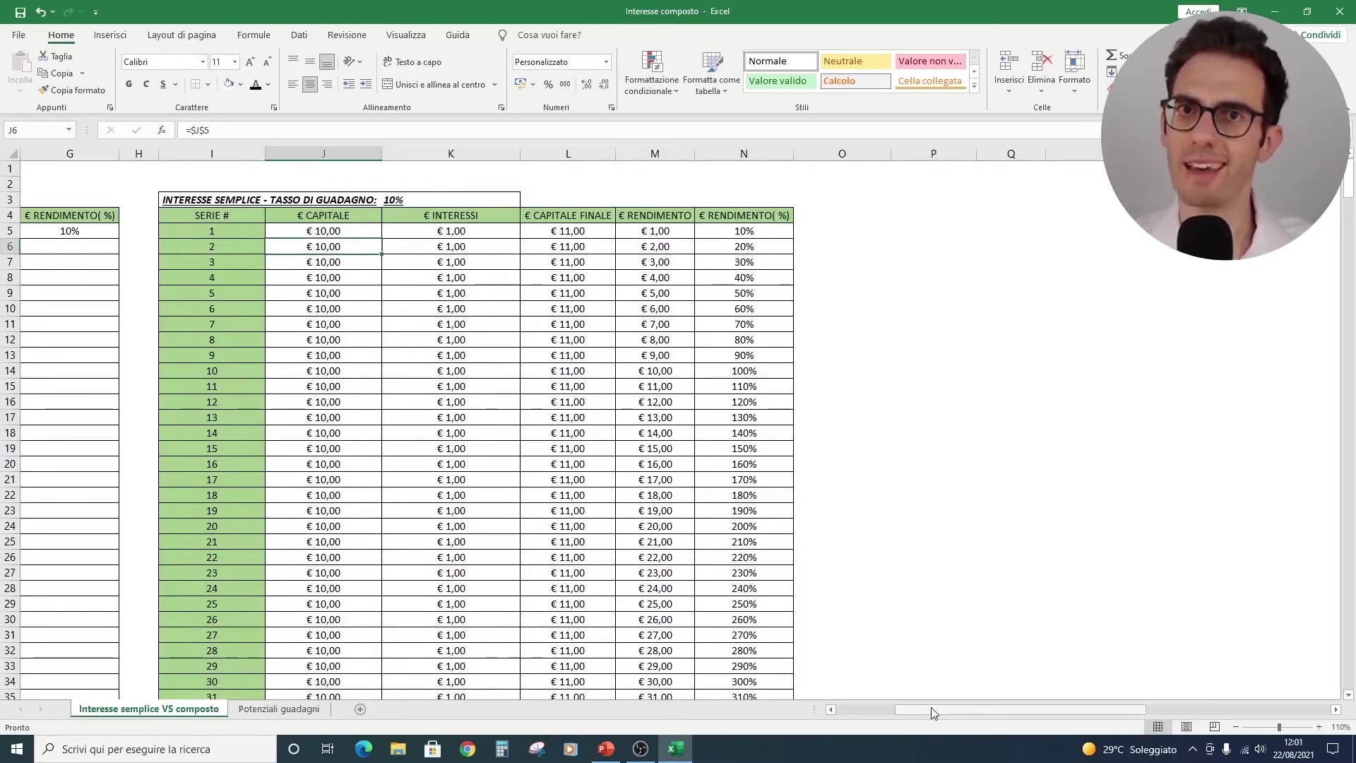
- Set the font colour of the hidden compound interest values, from C6:G6 down through the blank-looking rows, to black
left_click_drag(931, 710, 817, 724)
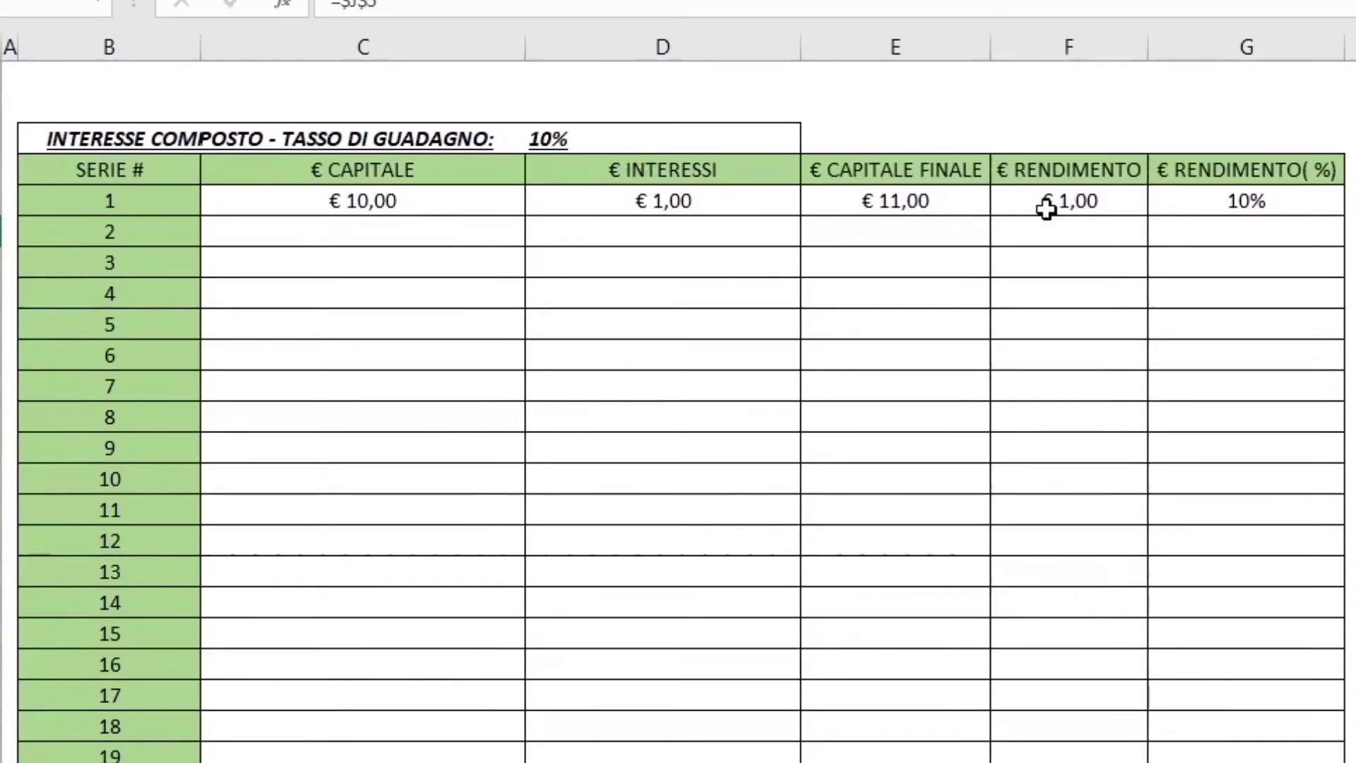
left_click(450, 226)
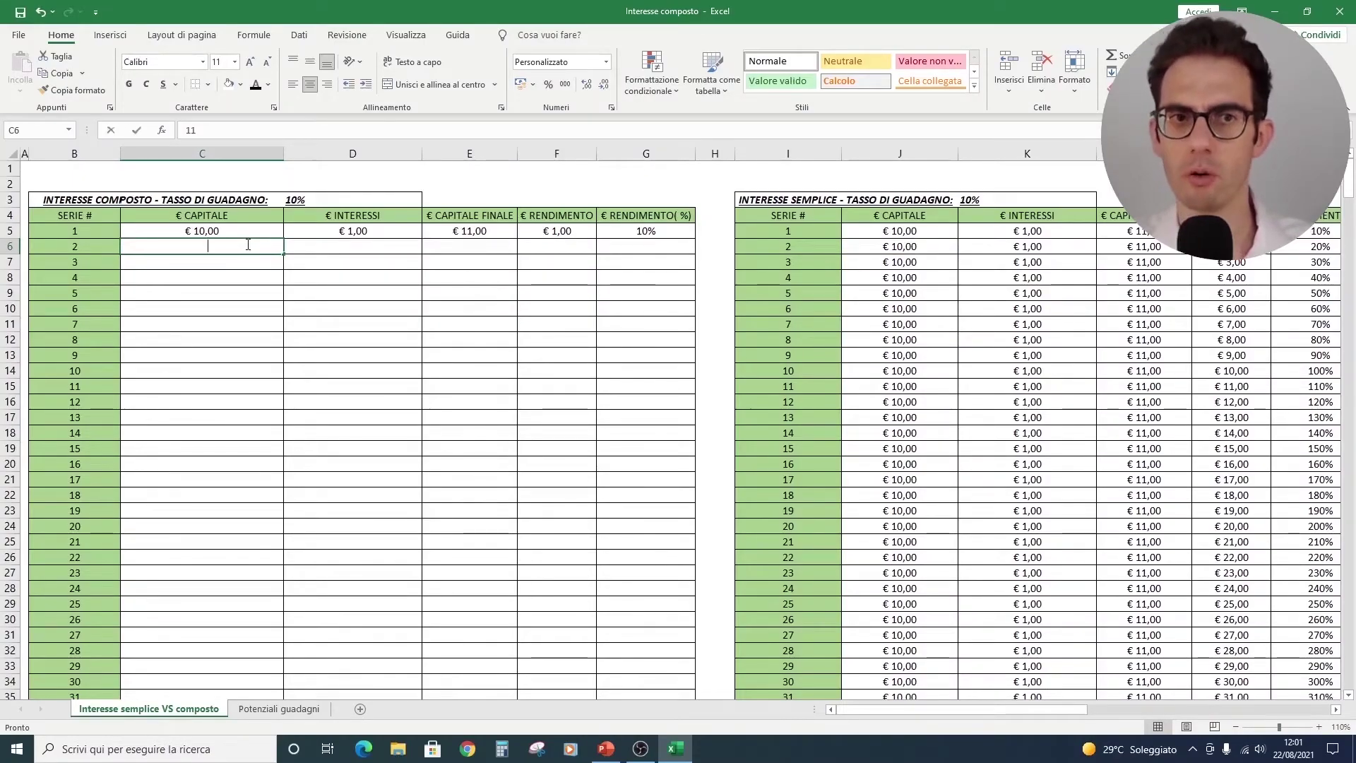
left_click_drag(248, 245, 633, 248)
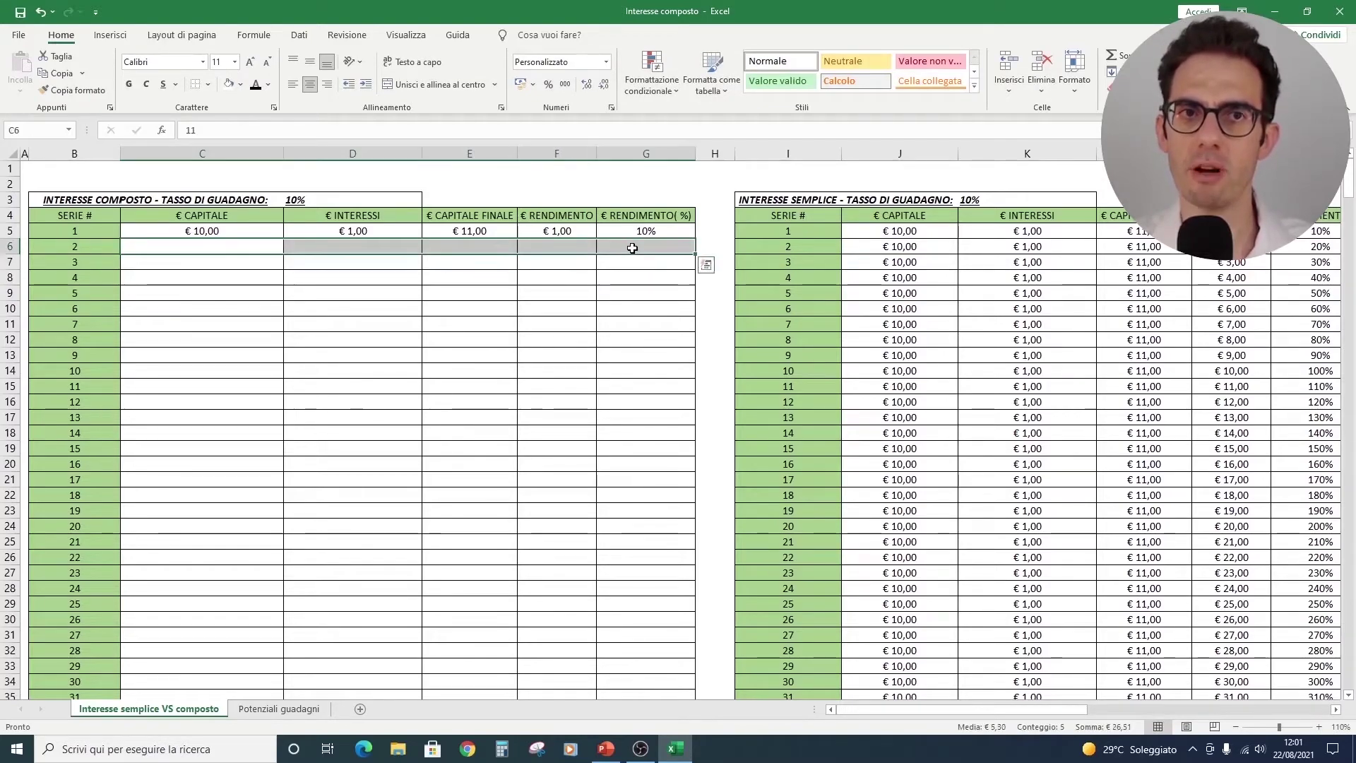
left_click(256, 84)
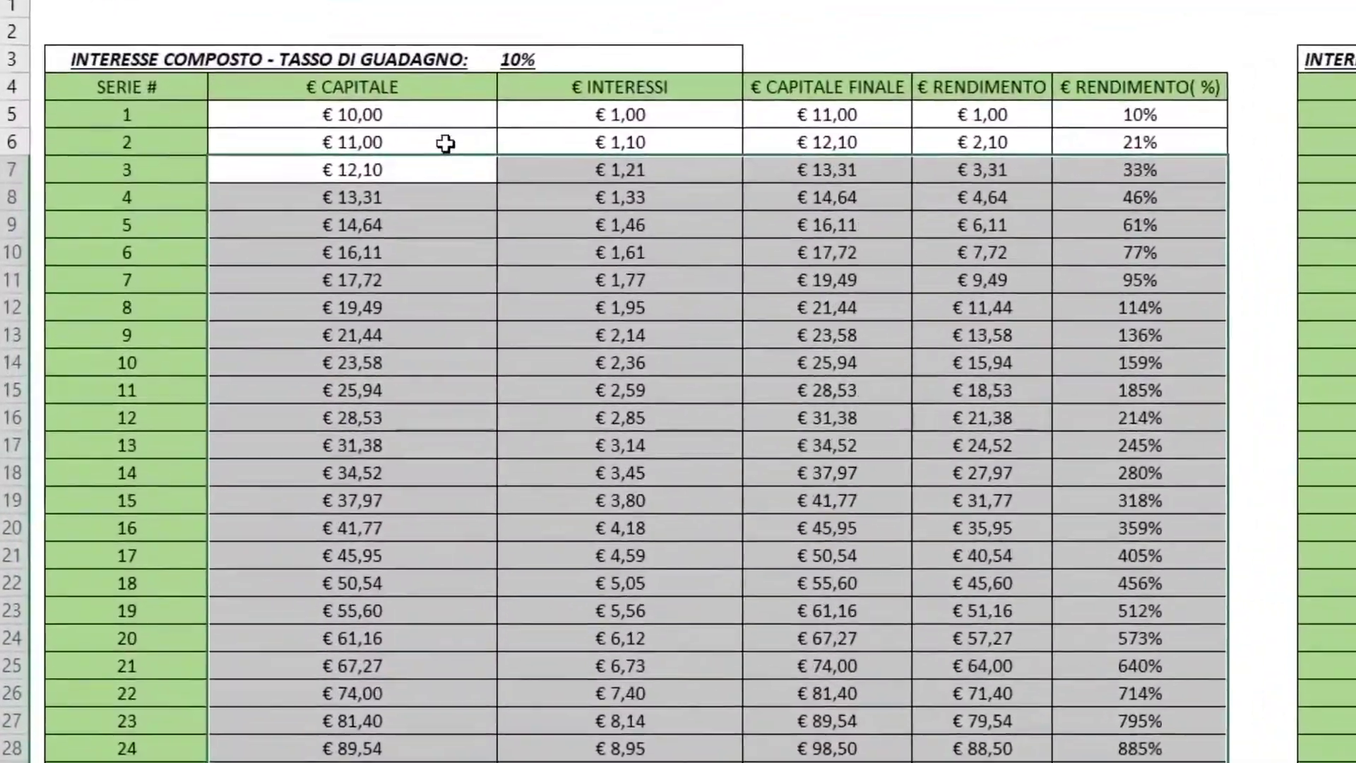
- Examine how capital and return grow in the compound interest table from series 3 to series 60
left_click(398, 197)
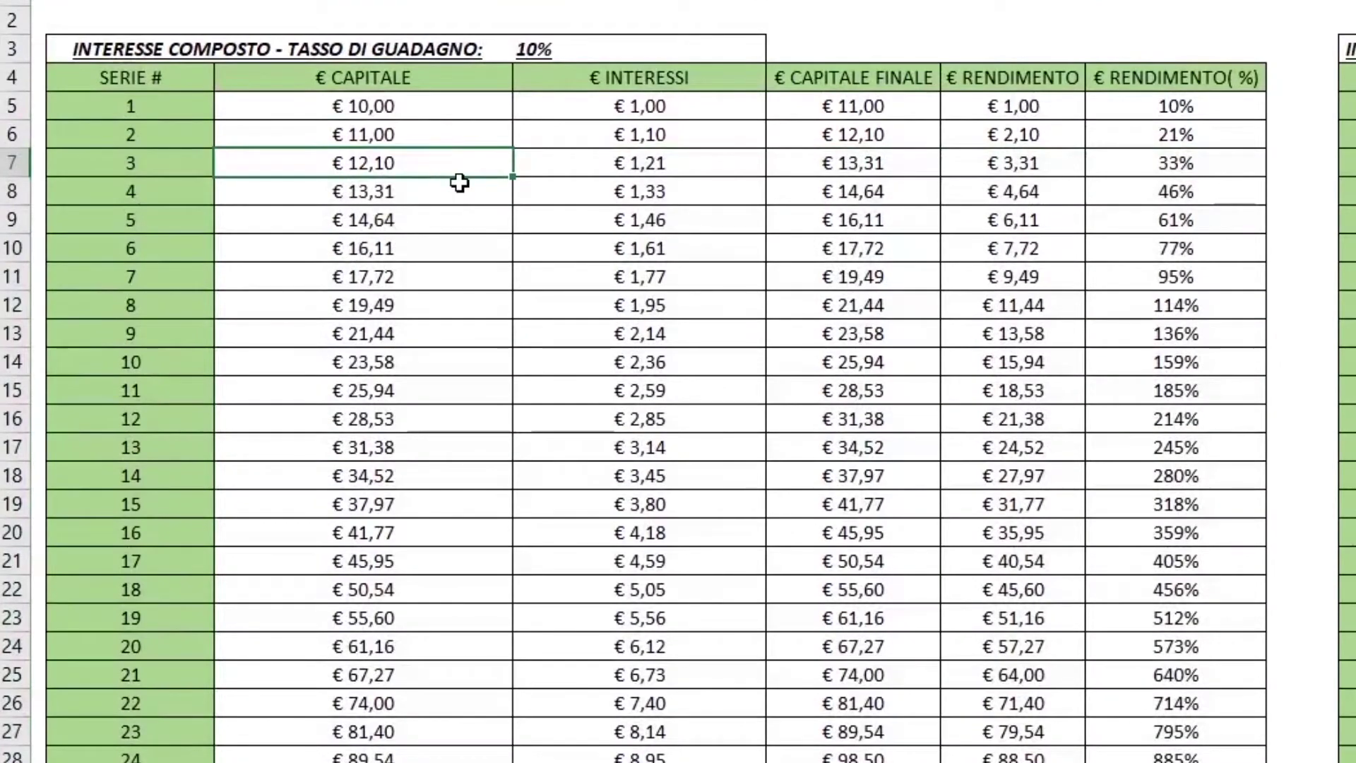
scroll(460, 183, "down", 11)
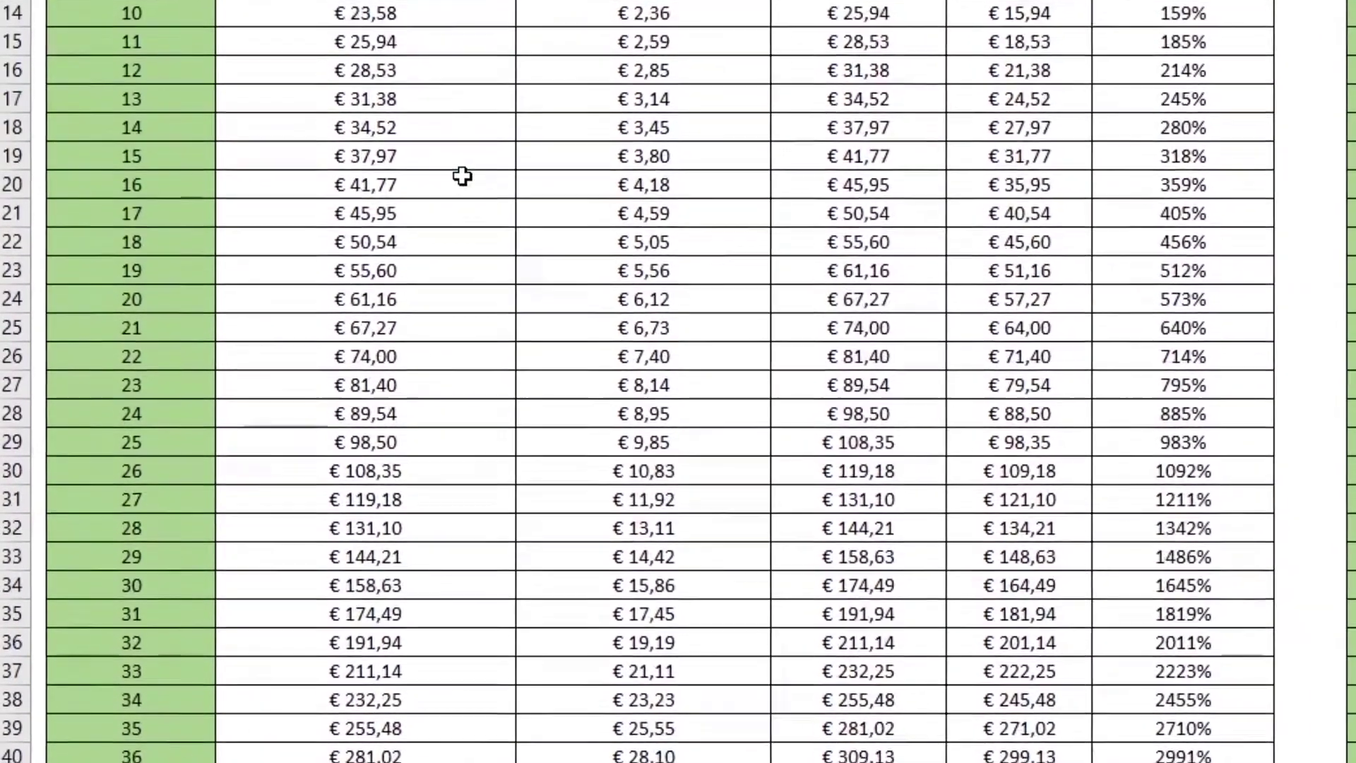
scroll(475, 145, "down", 3)
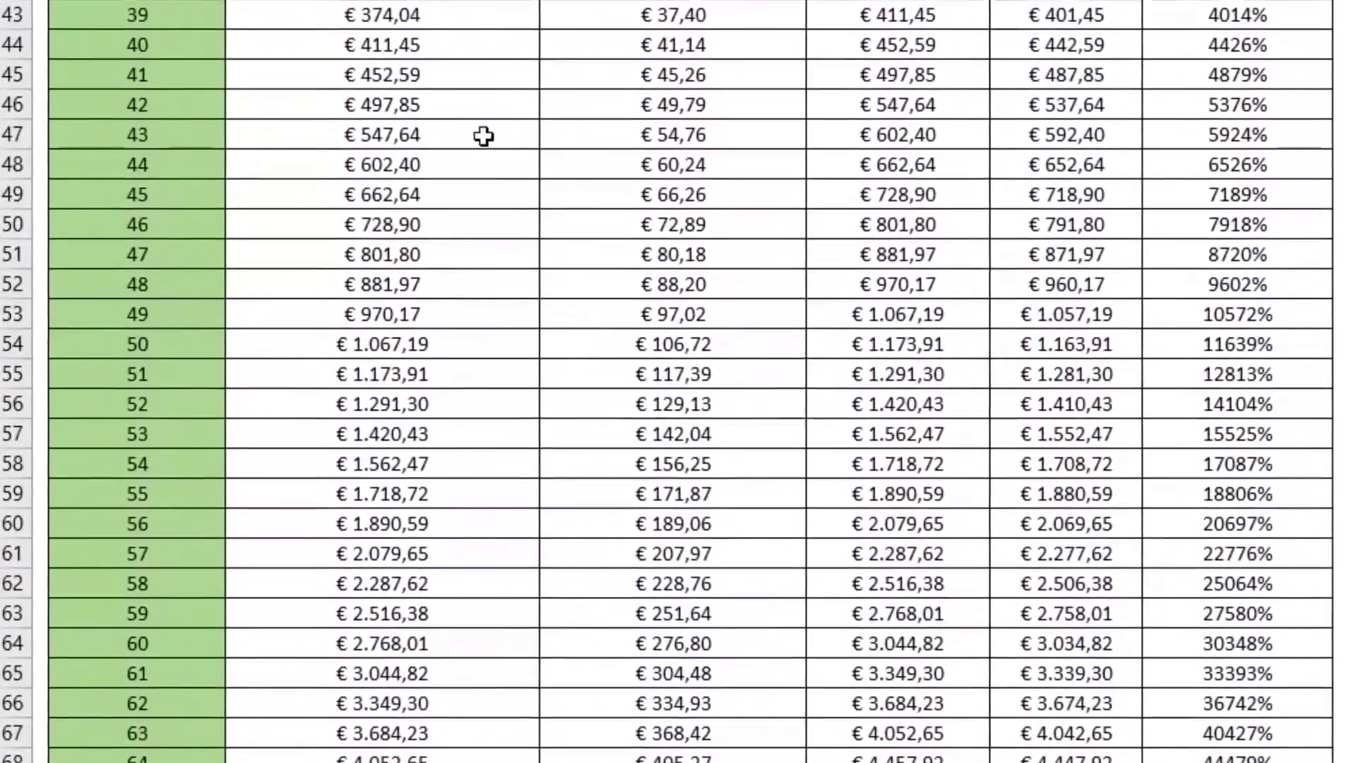
left_click(342, 583)
left_click(357, 630)
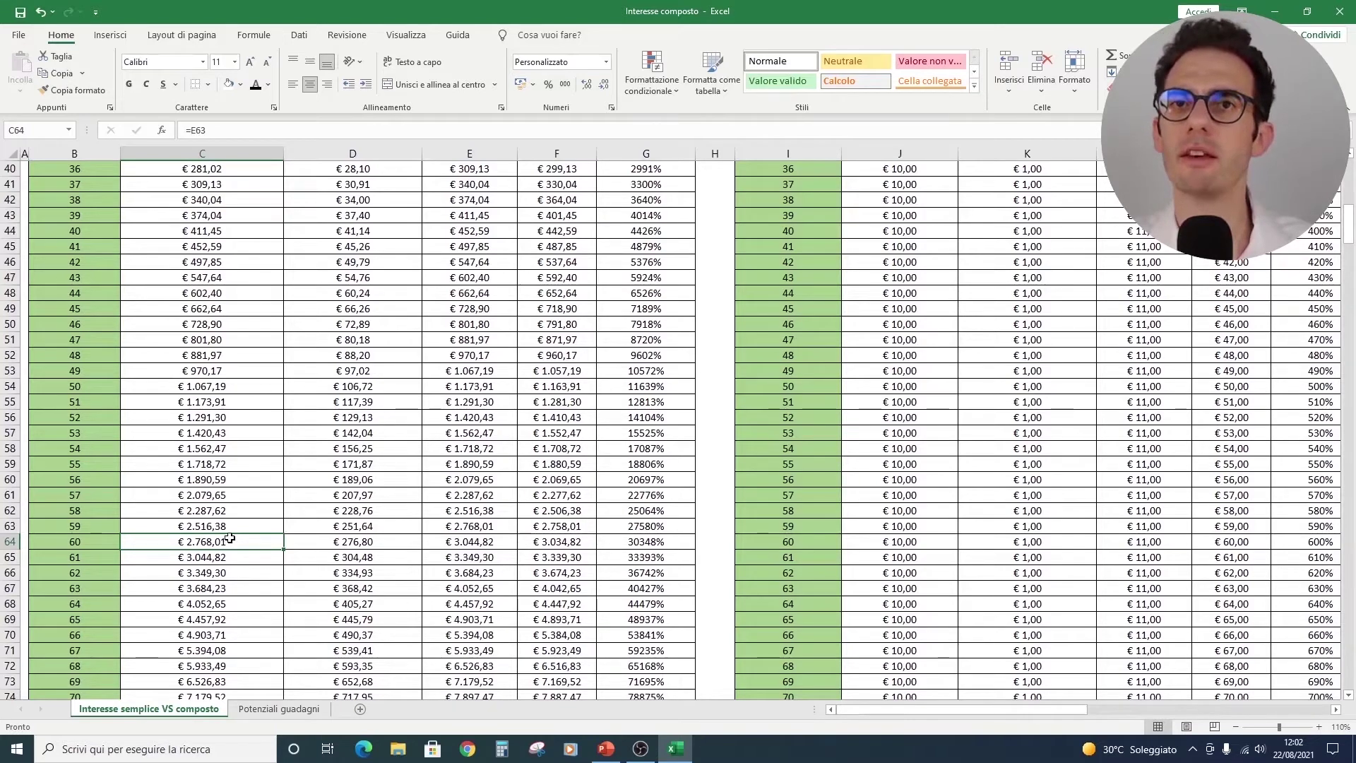
scroll(229, 539, "up", 11)
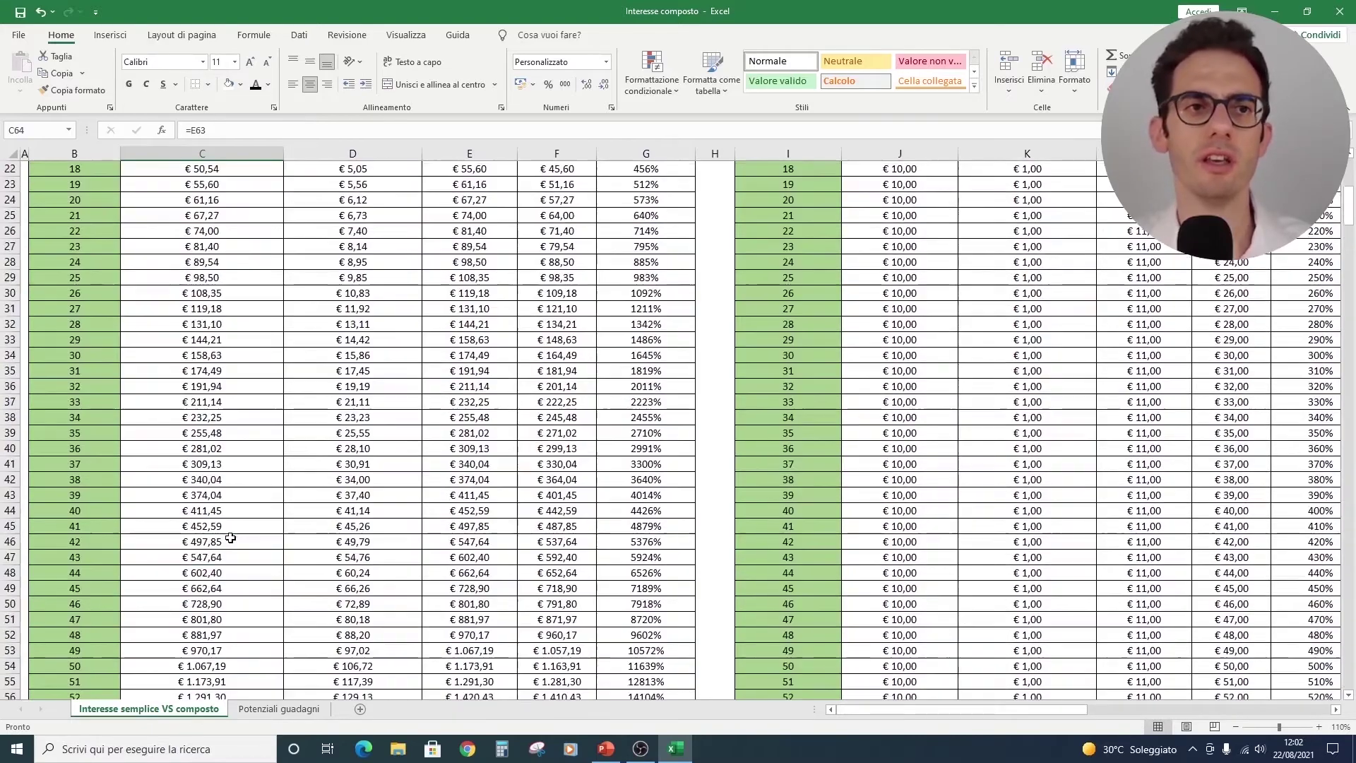
scroll(230, 539, "up", 2)
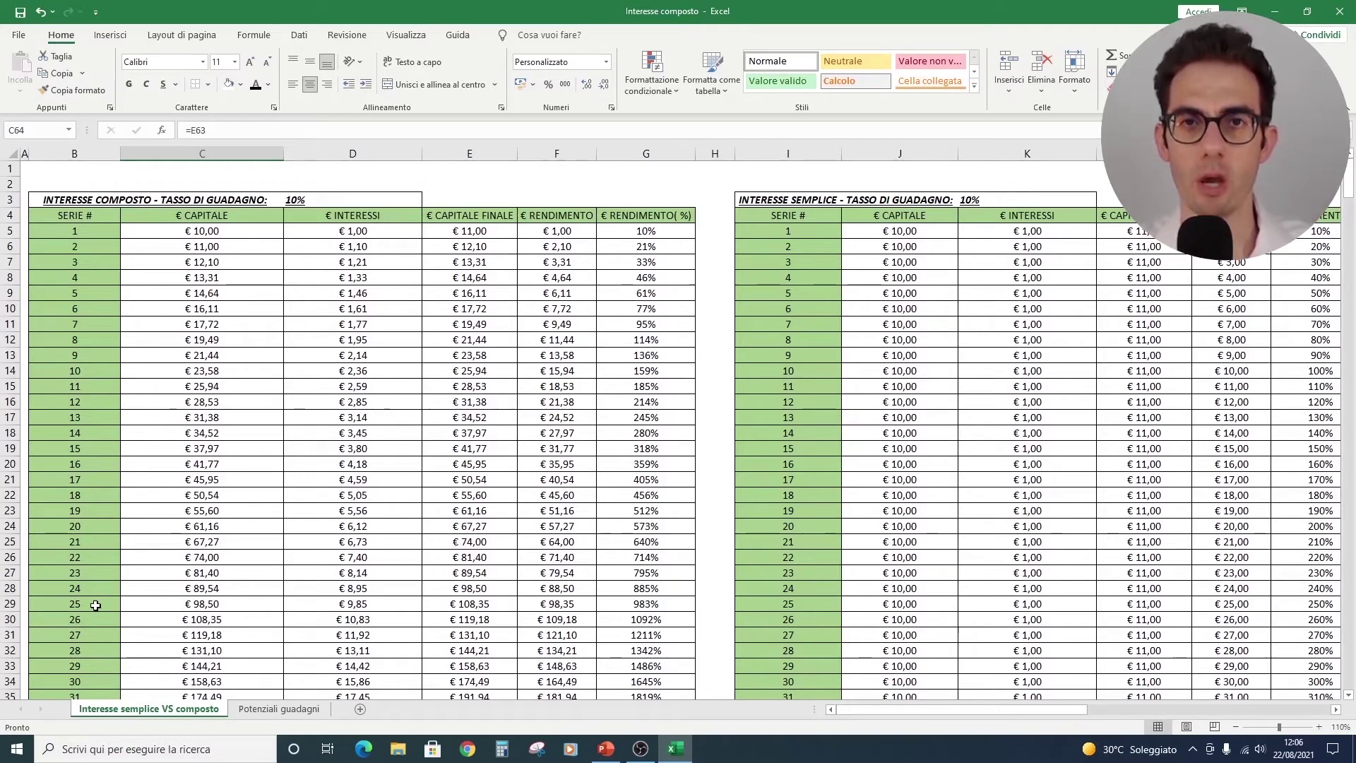
- On the Potenziali guadagni sheet, set the font colour of the hidden simple interest values in J6:N38 to black
left_click(280, 709)
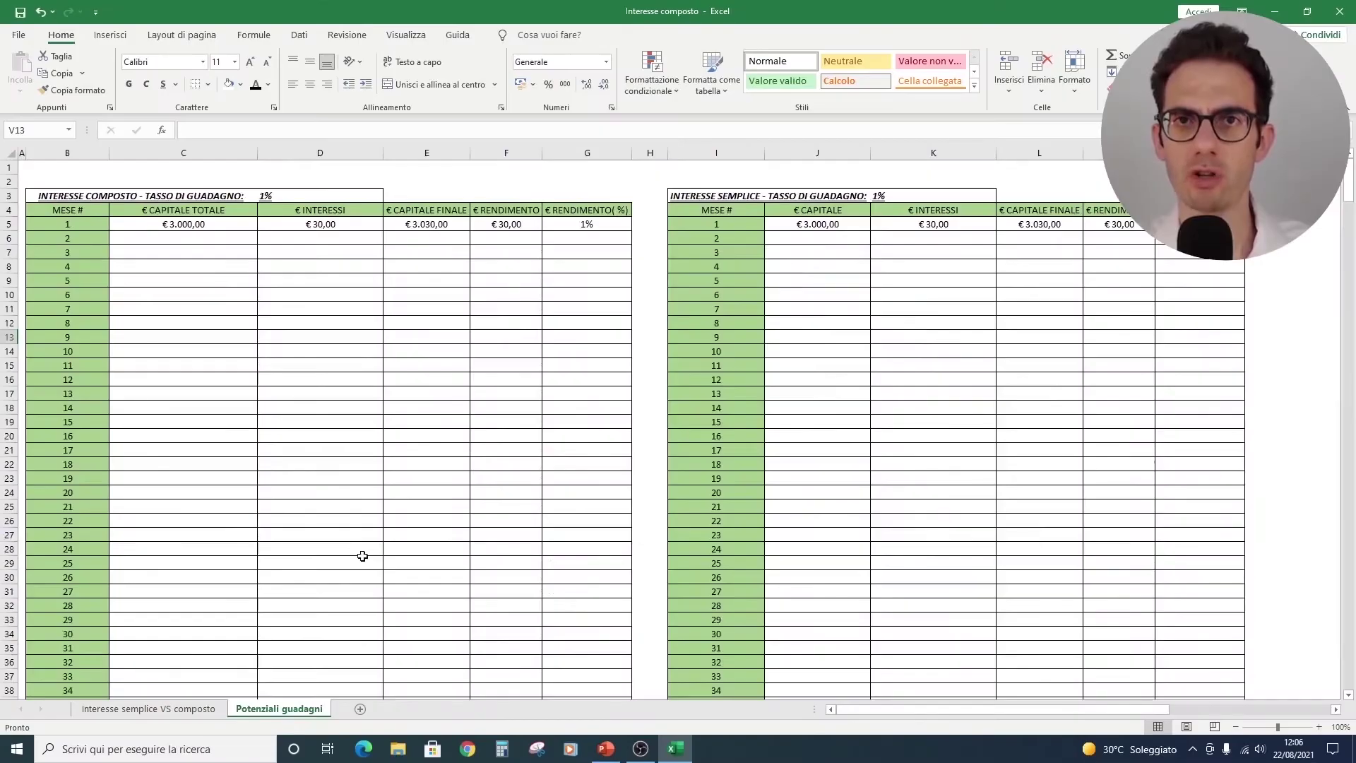
left_click(365, 562)
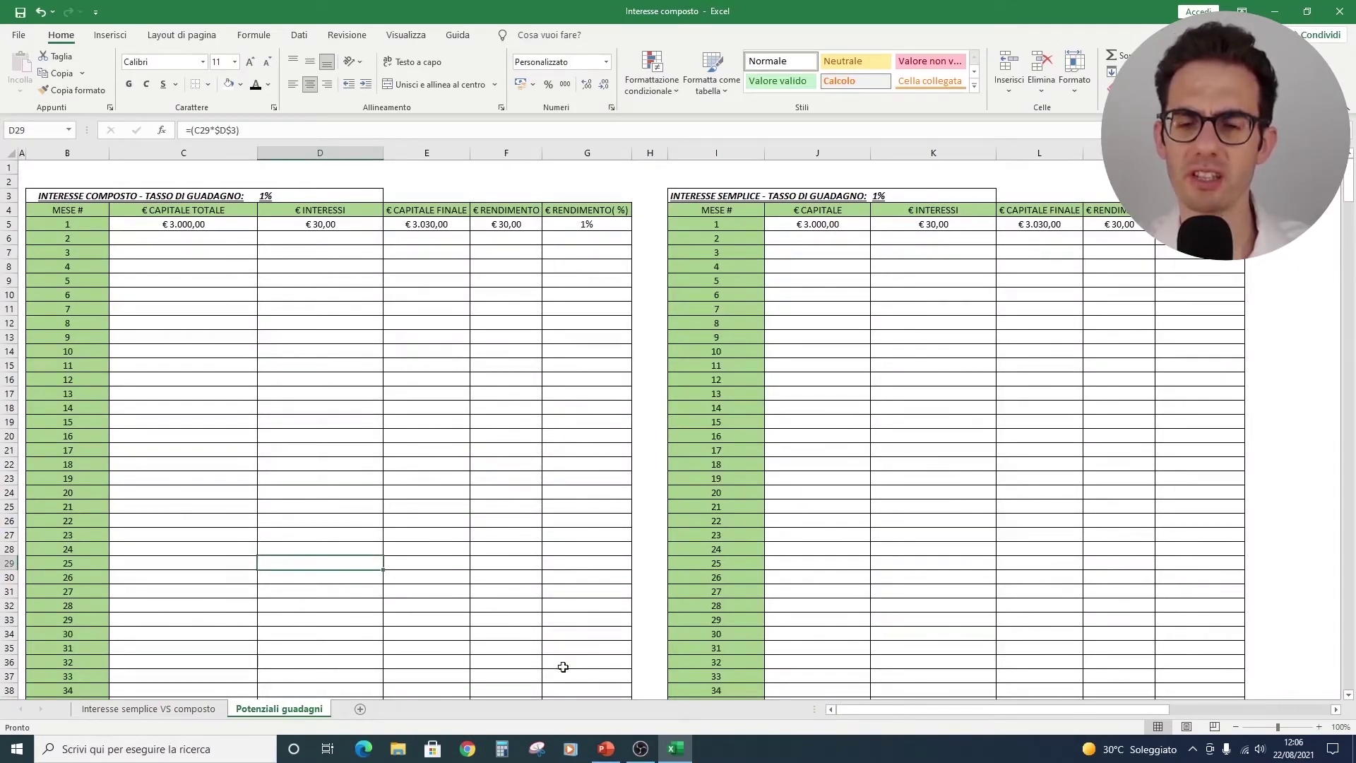
left_click_drag(881, 710, 944, 710)
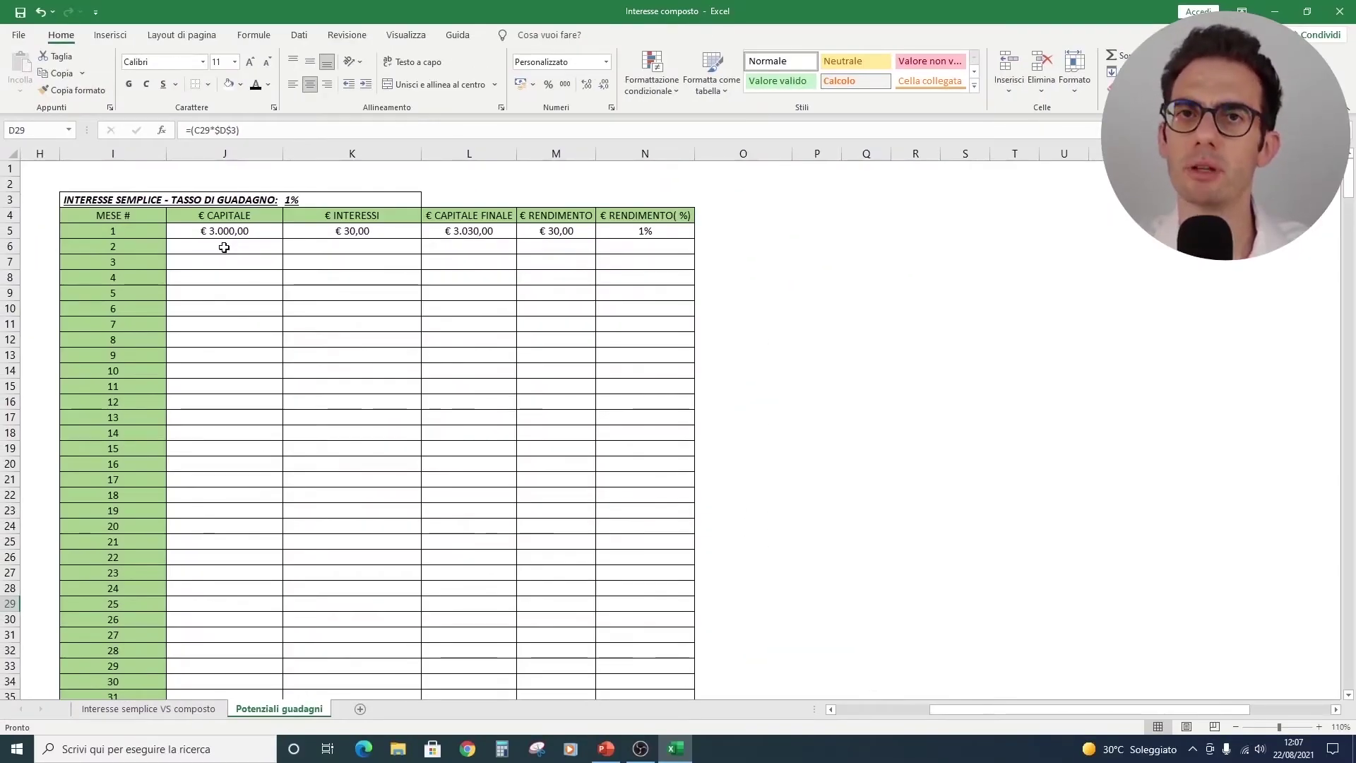
left_click(224, 247)
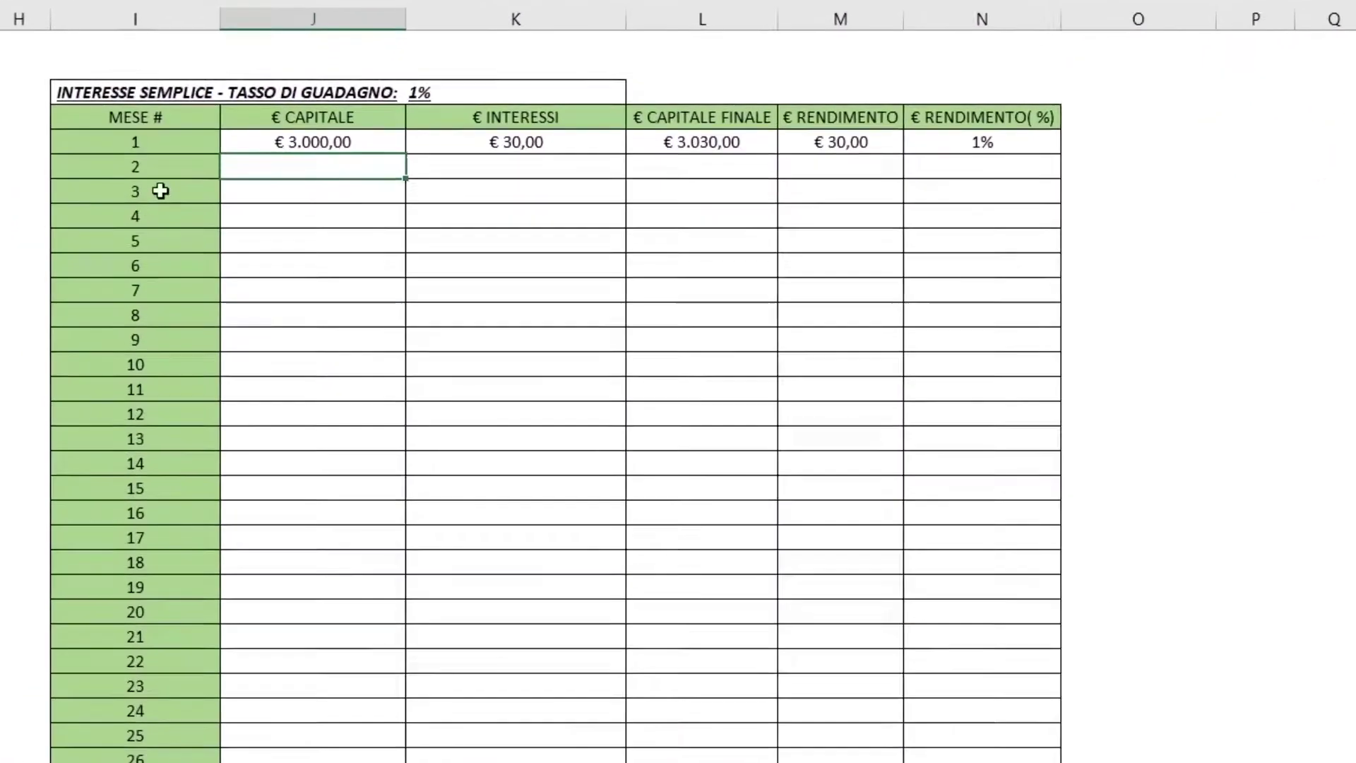
scroll(164, 177, "down", 4)
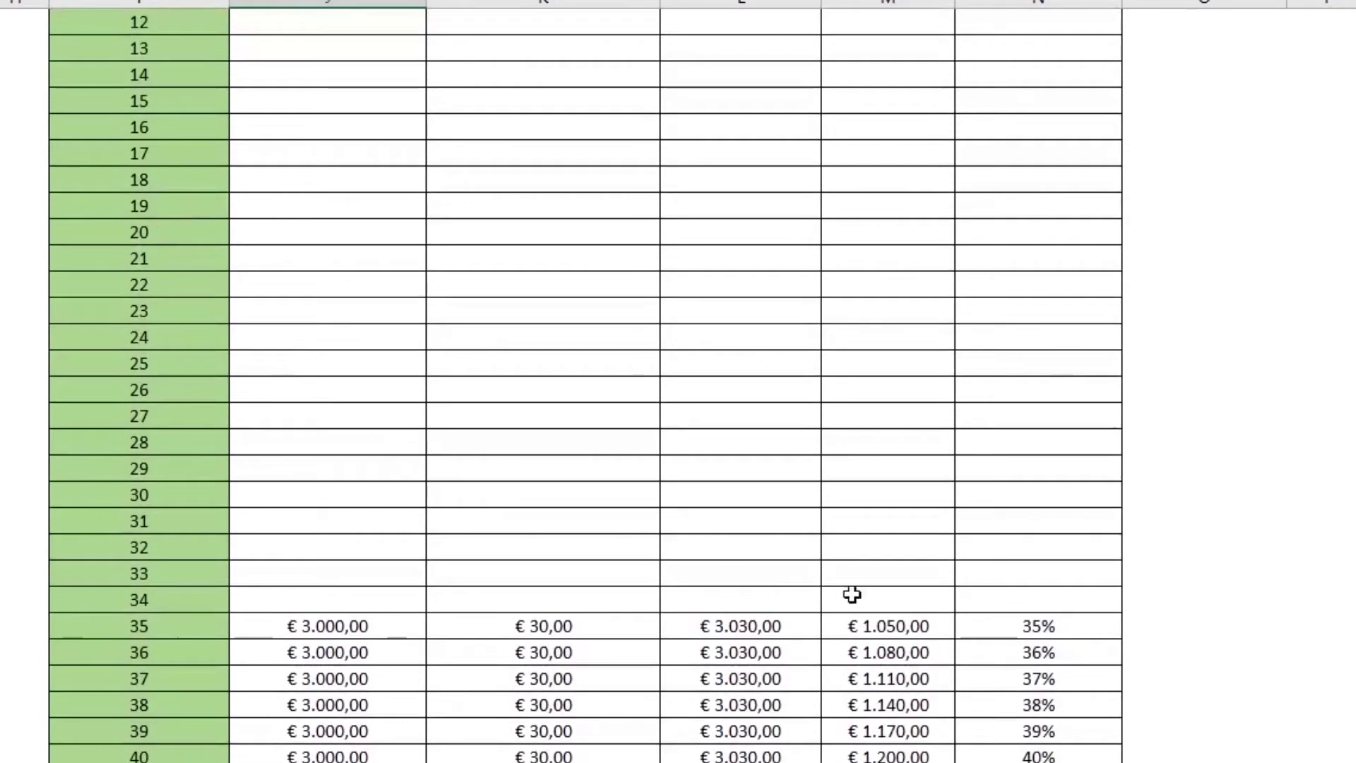
key("ctrl+d")
scroll(328, 200, "up", 5)
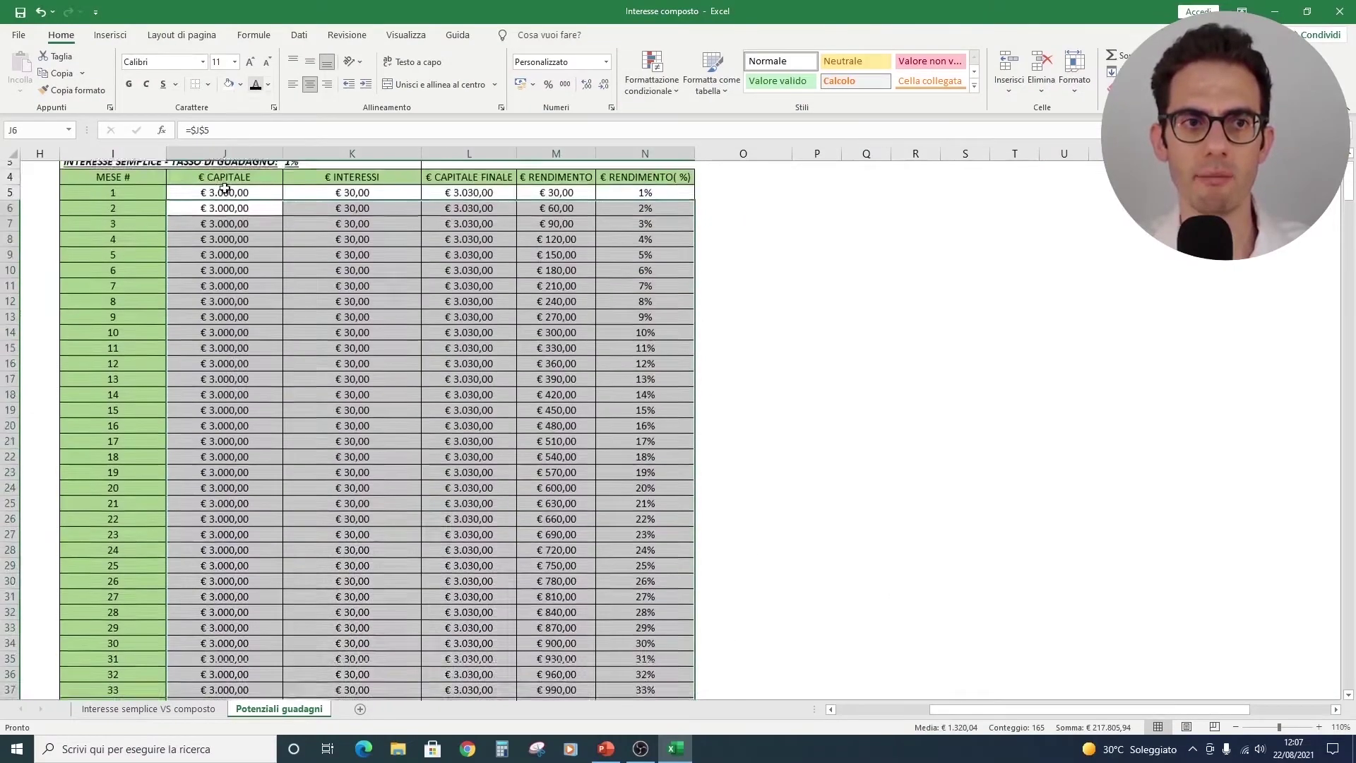
- Examine the monthly simple interest returns on the Potenziali guadagni sheet up to month 60
scroll(226, 283, "down", 3)
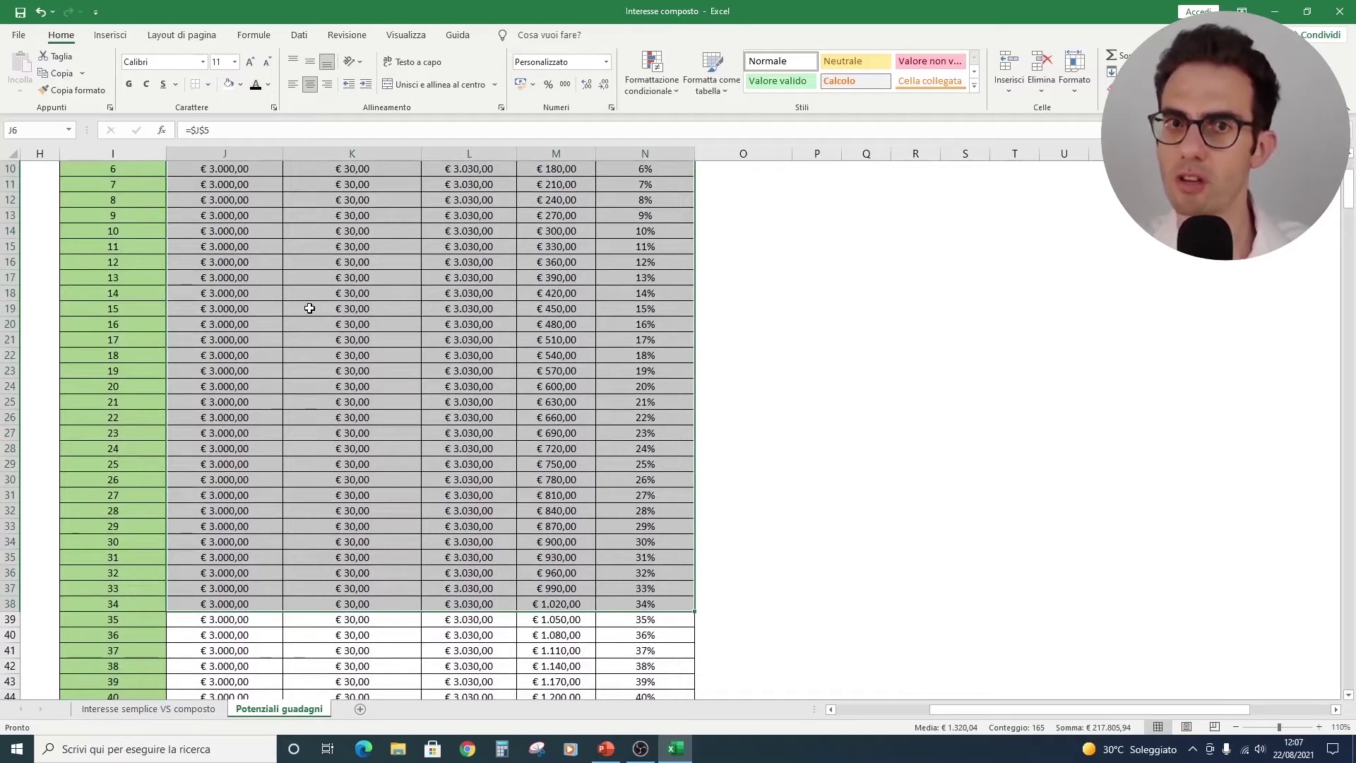
left_click(346, 289)
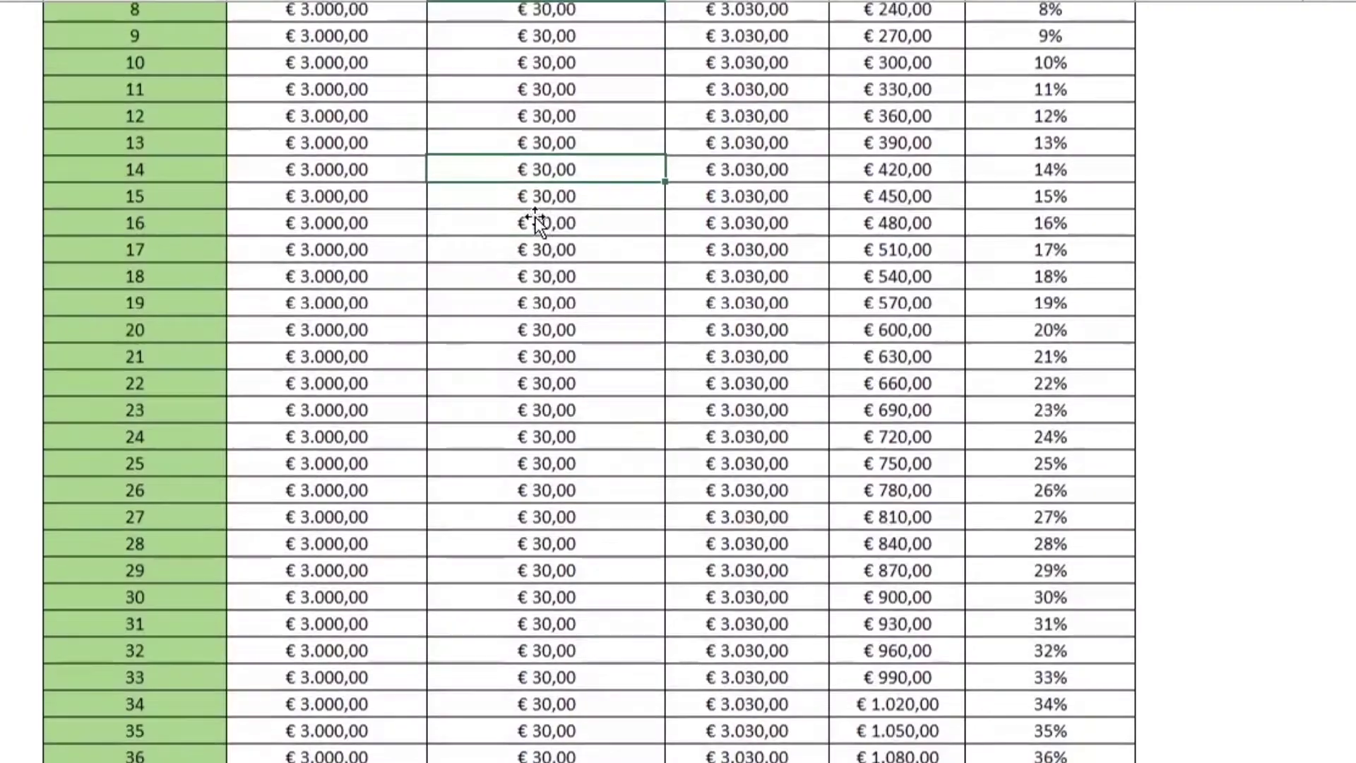
scroll(271, 400, "down", 7)
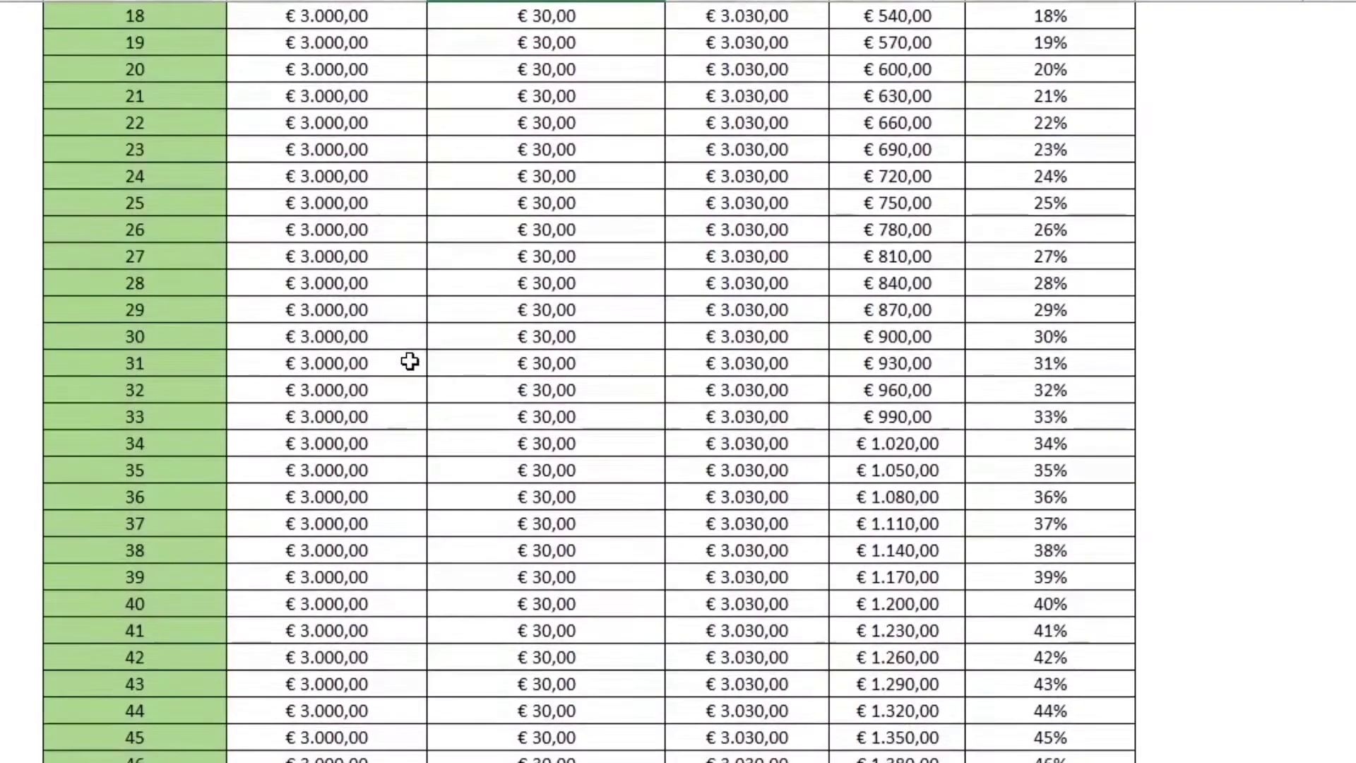
scroll(399, 373, "down", 4)
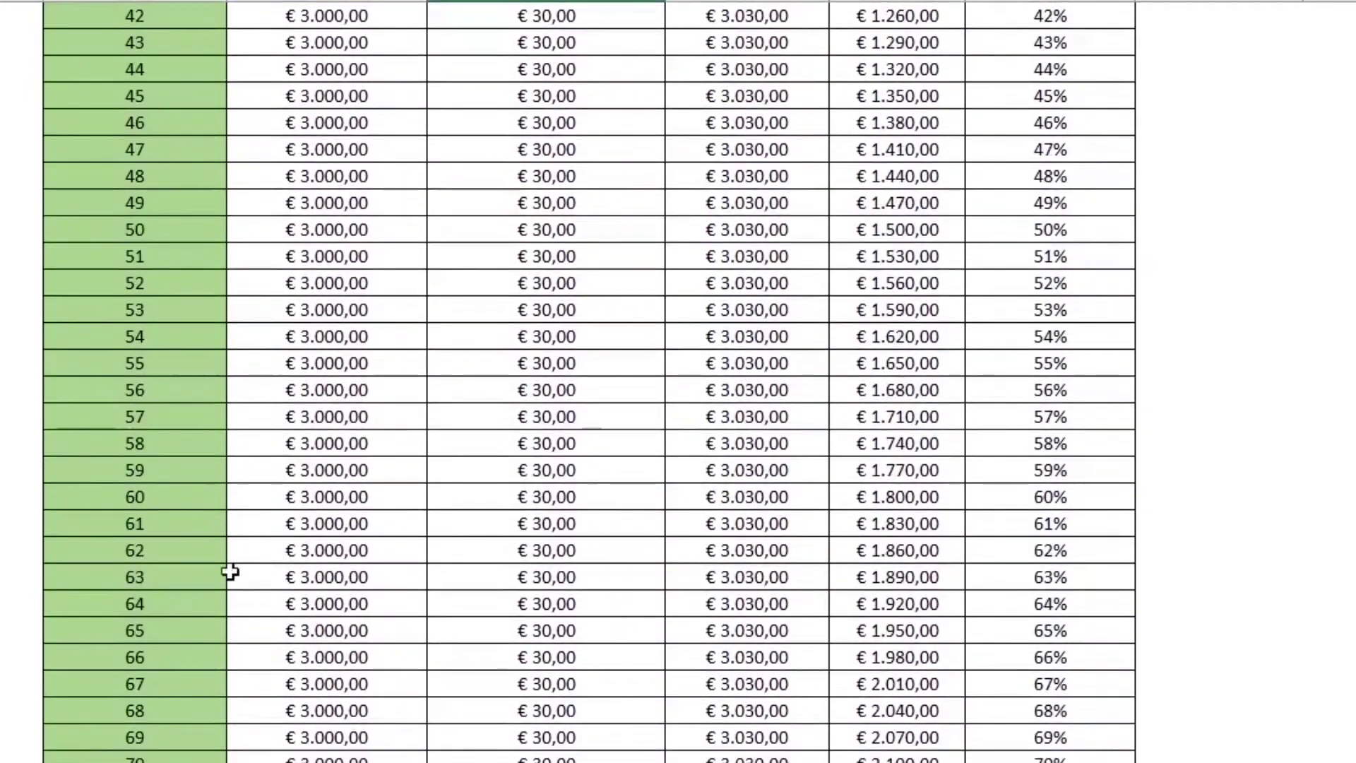
left_click(177, 500)
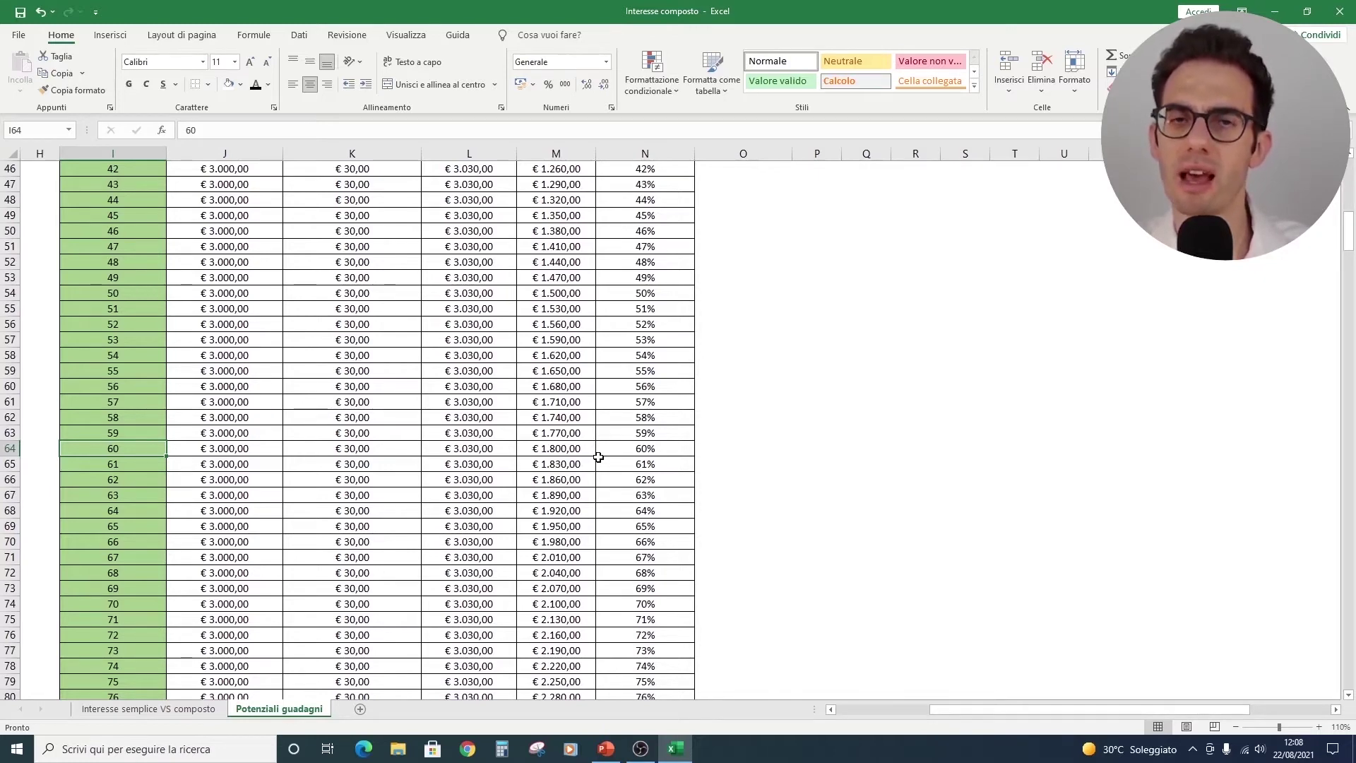
scroll(598, 457, "up", 15)
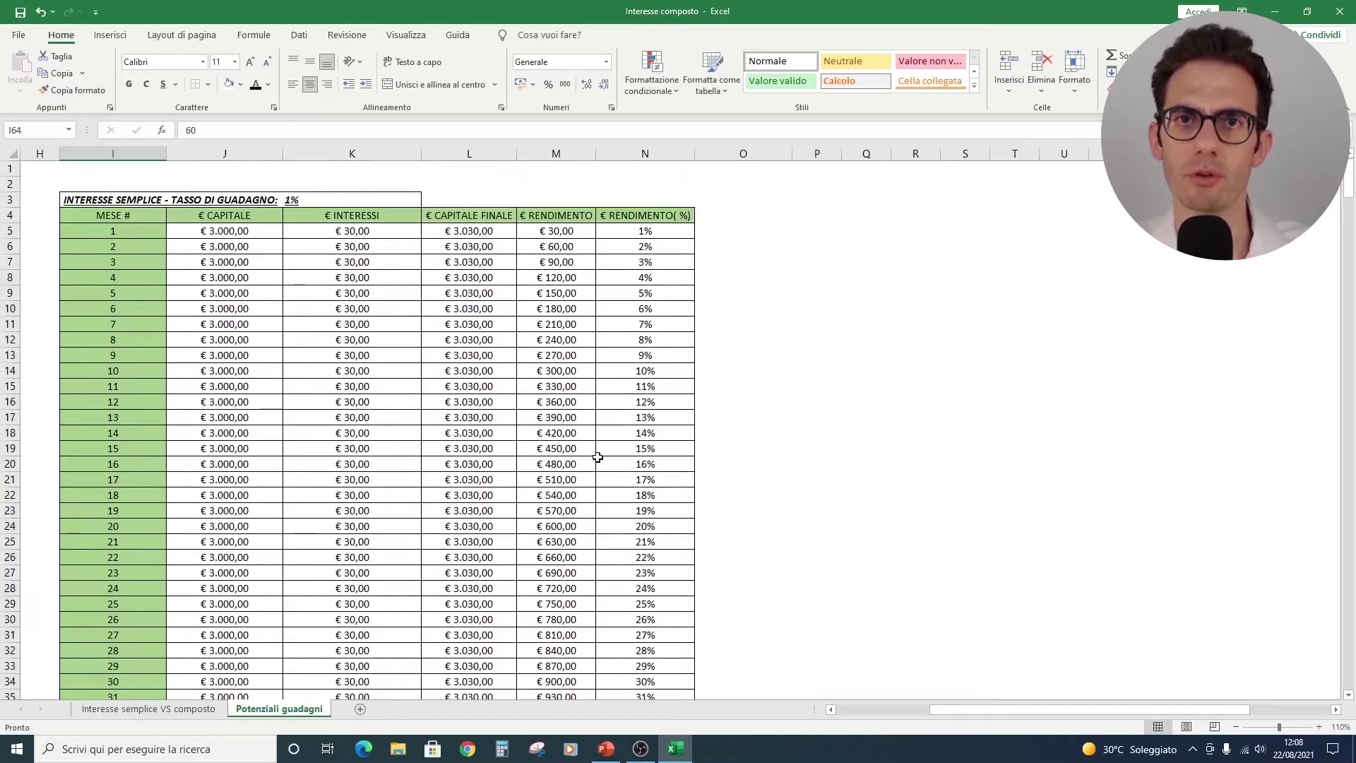
- Set the font colour of the hidden month 2 compound interest values in C6:G6 to black
left_click_drag(1053, 711, 958, 711)
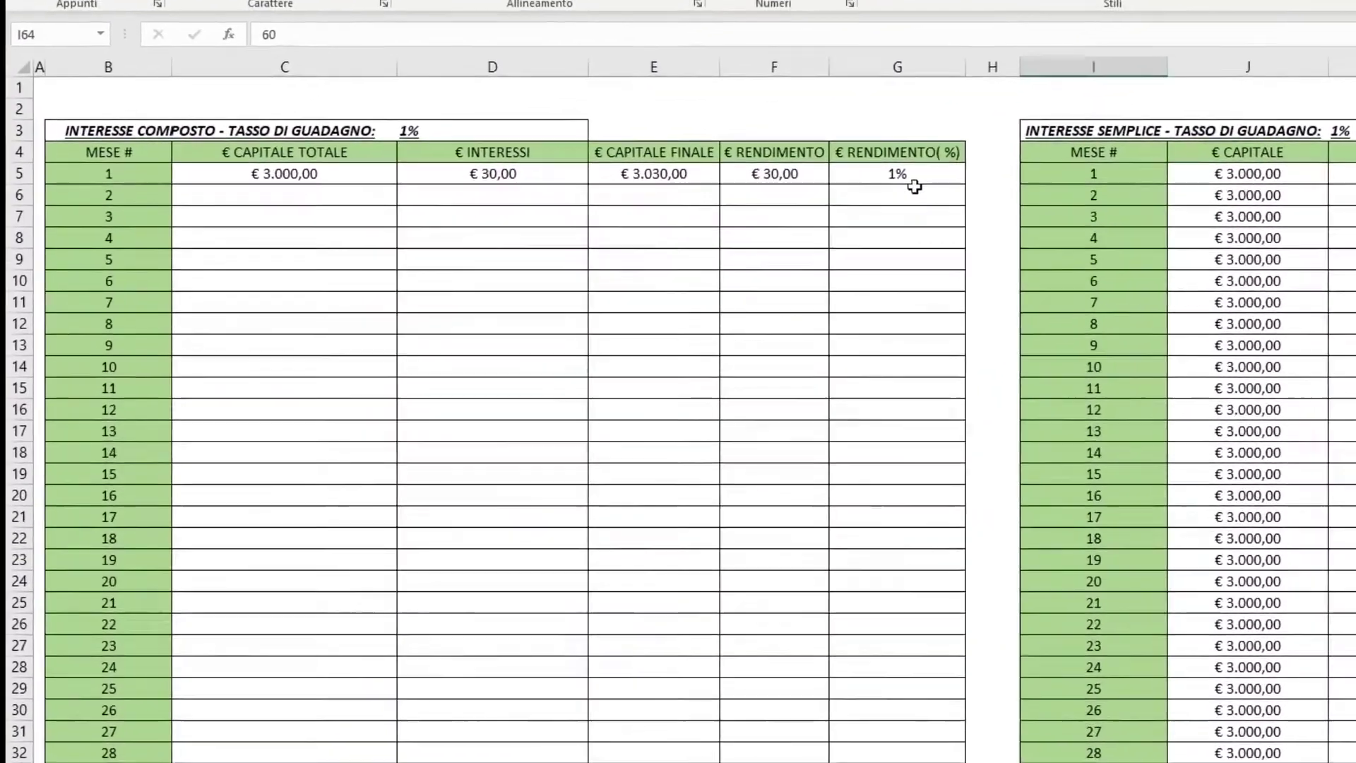
left_click(348, 201)
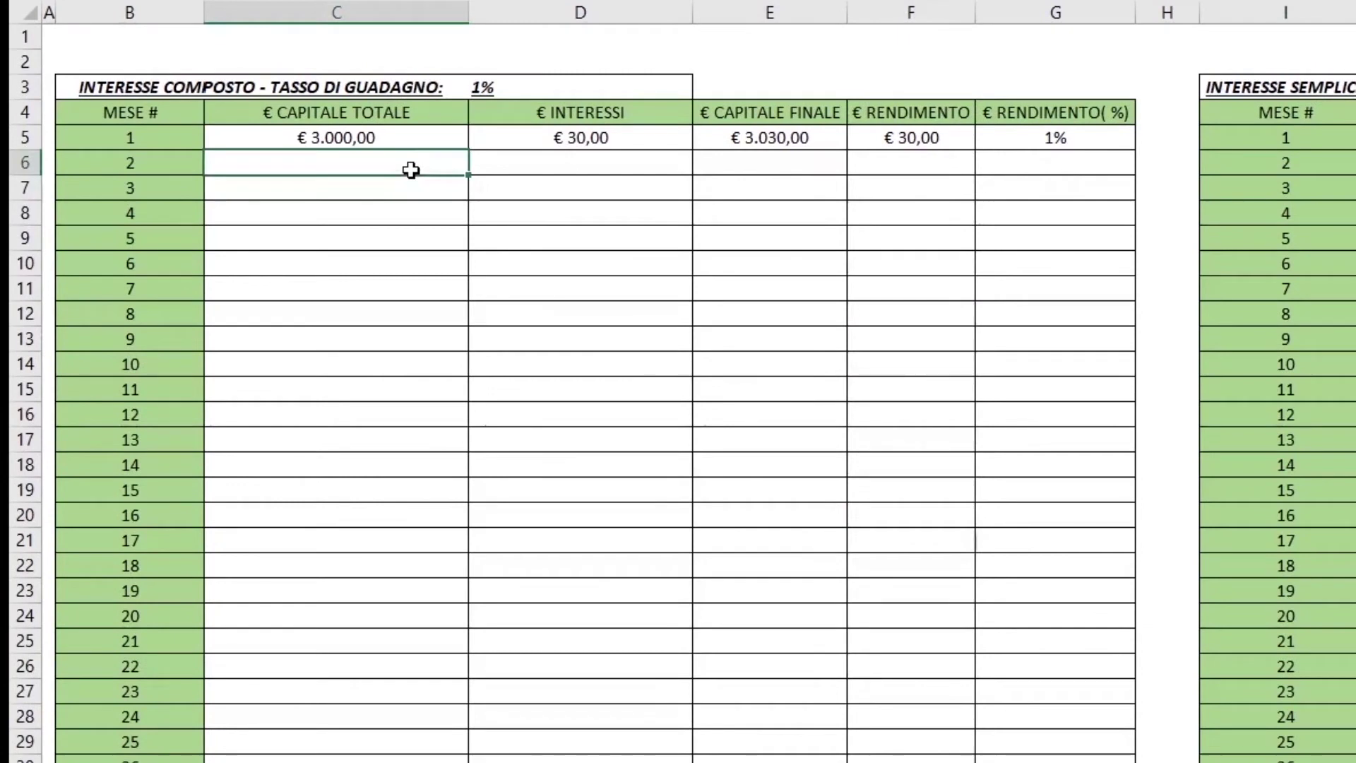
left_click_drag(411, 170, 1047, 161)
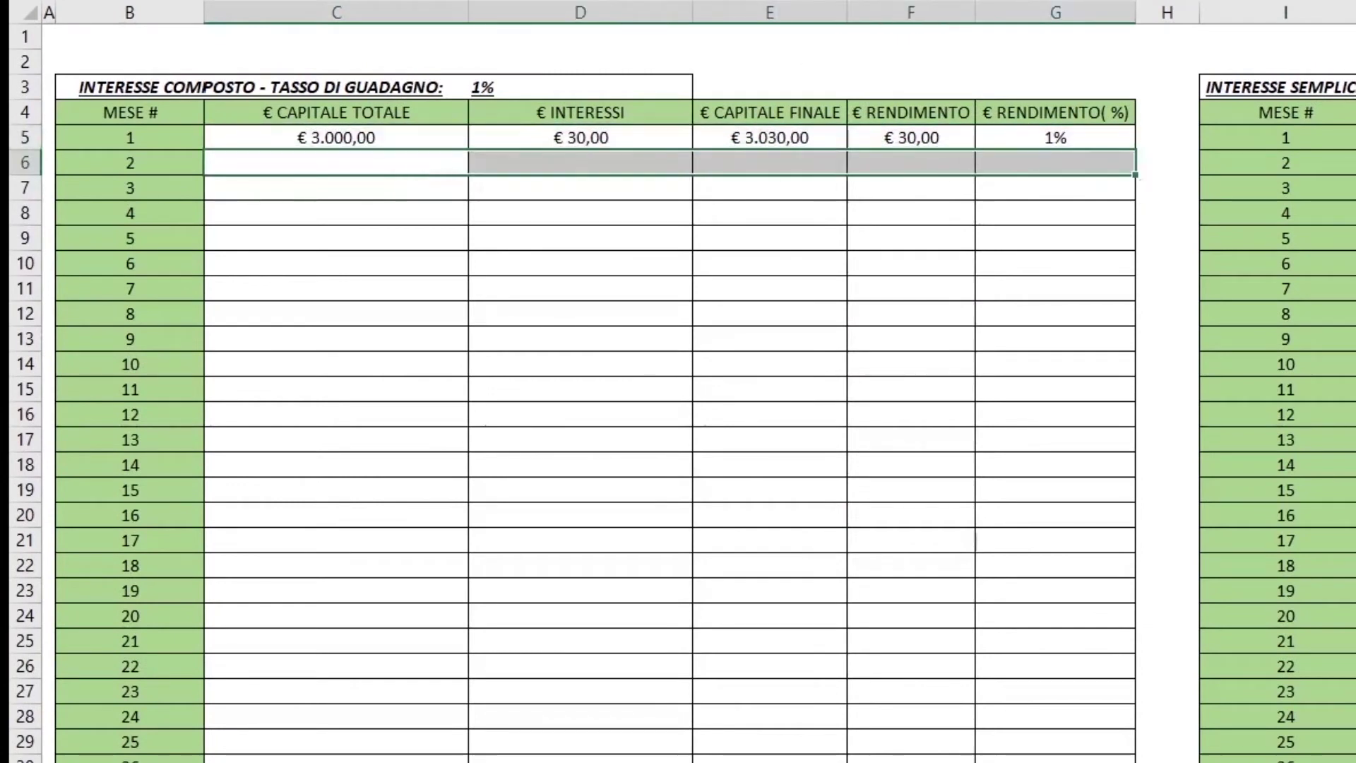
key("ctrl+d")
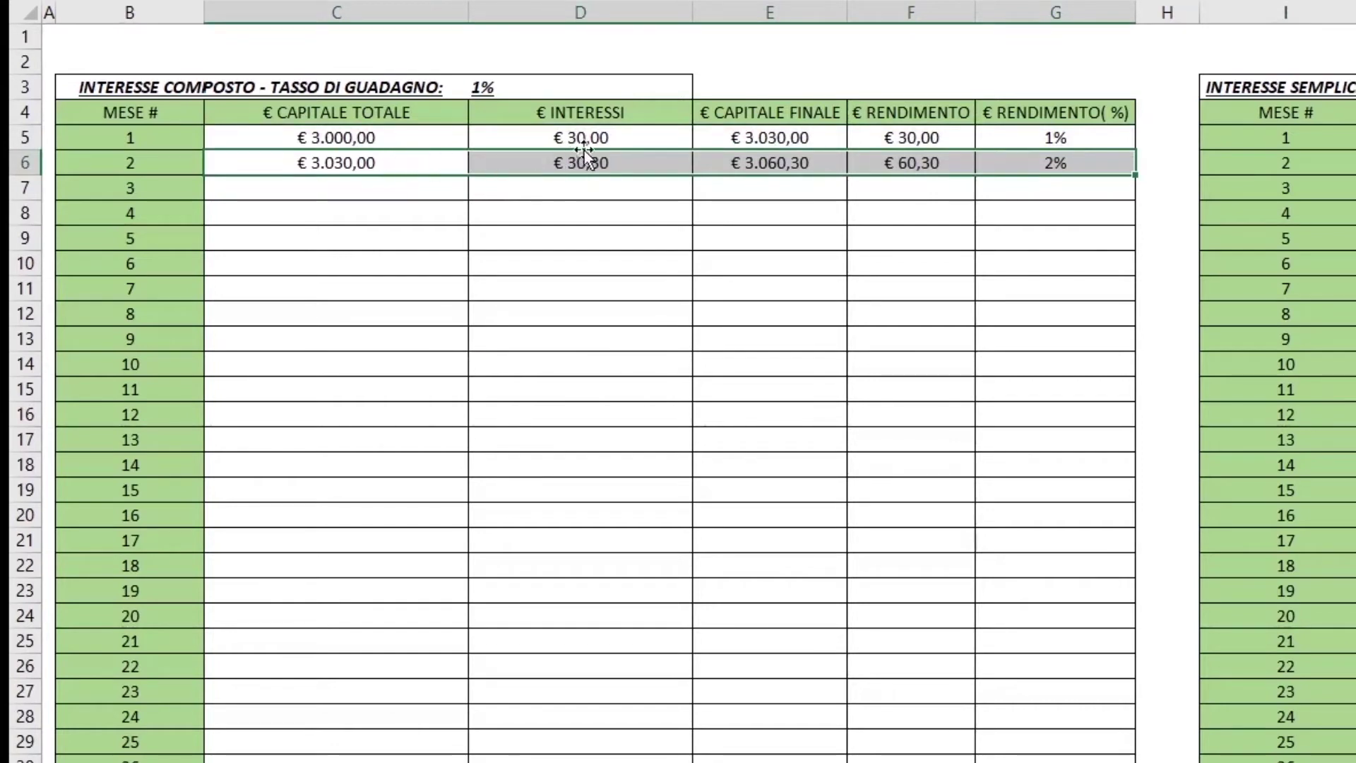
left_click(629, 168)
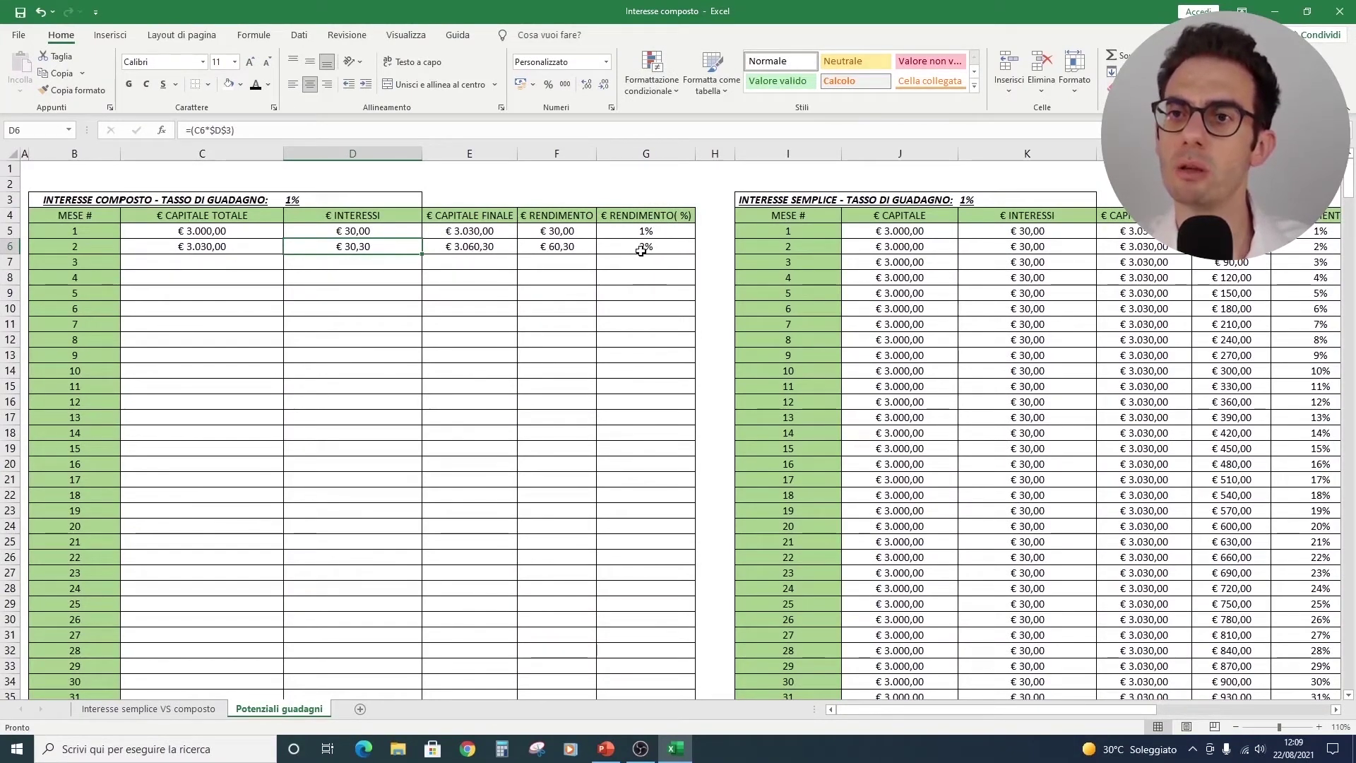
- Set the font colour of the hidden compound interest values in C7:G38, months 3 to 34, to black
left_click(235, 261)
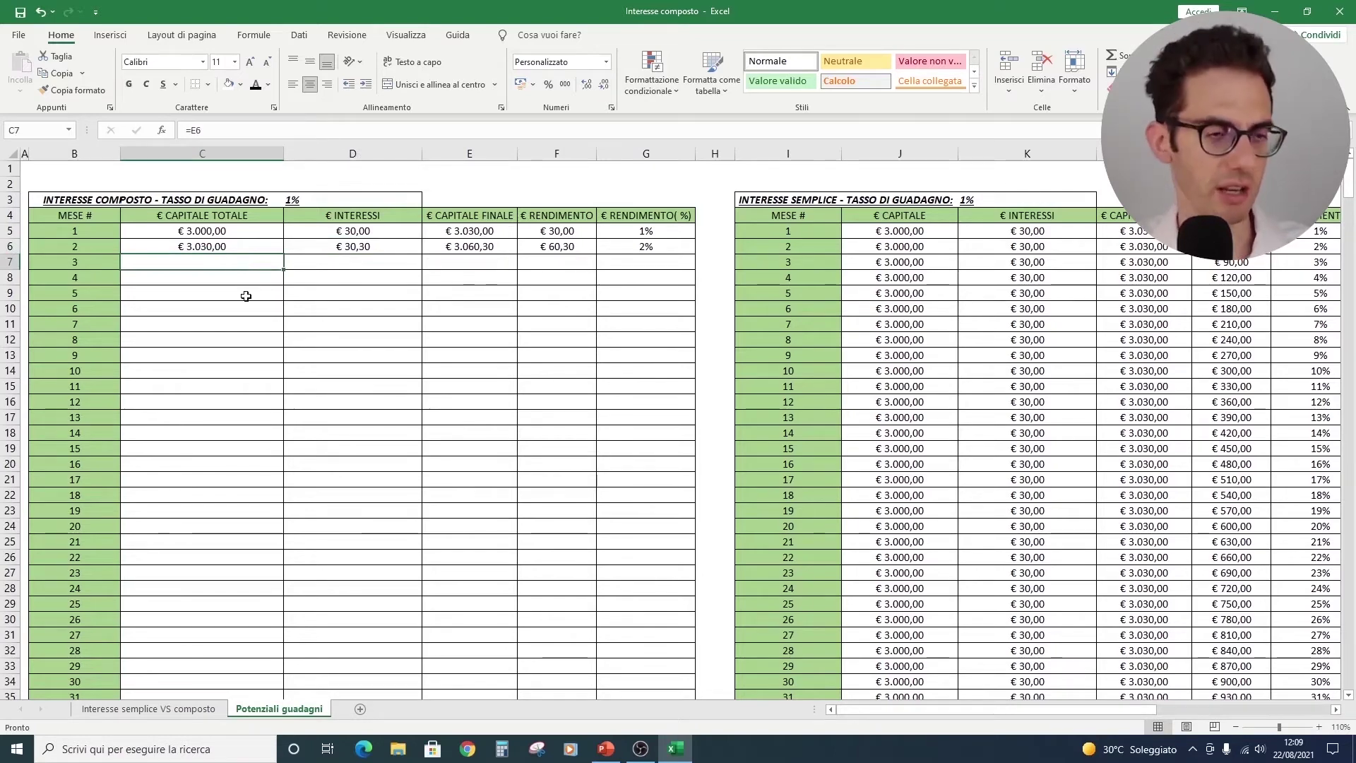
scroll(635, 480, "down", 3)
left_click(659, 597, "shift")
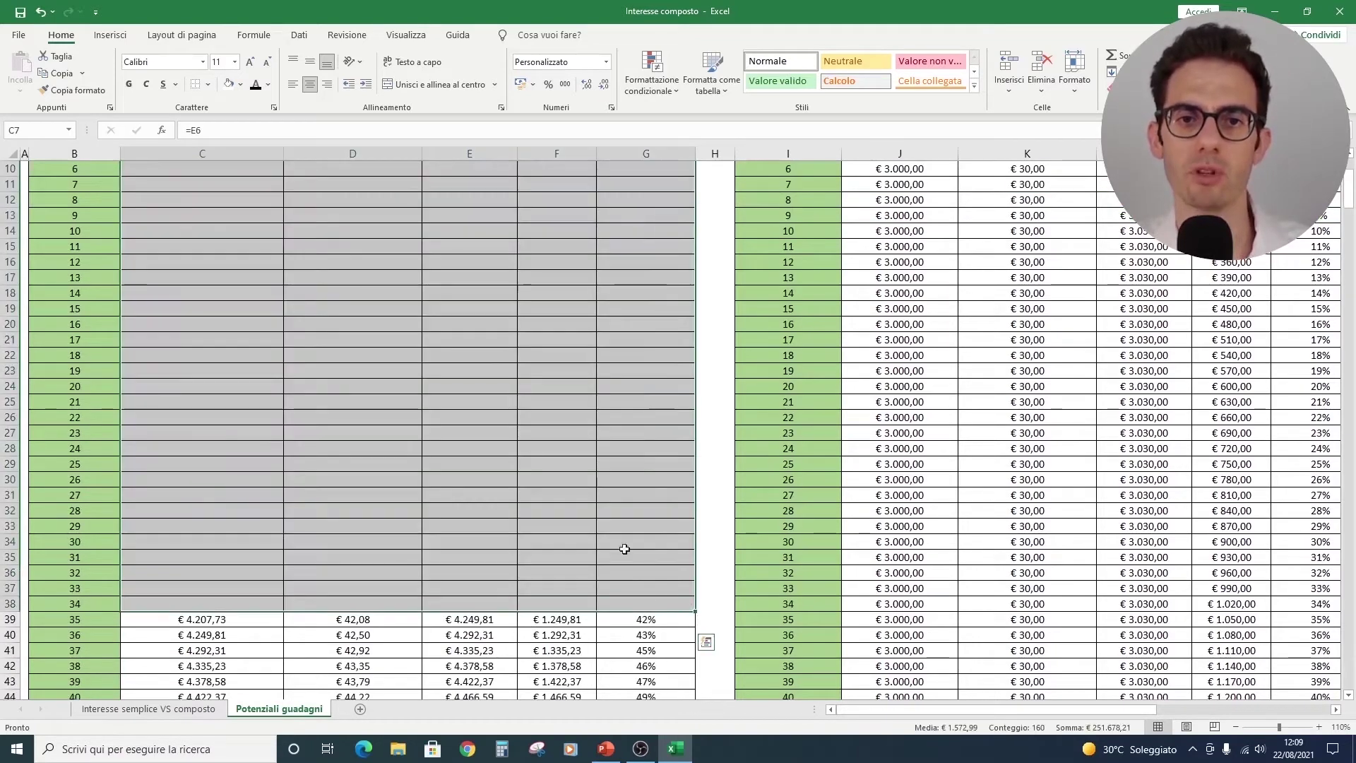
scroll(296, 313, "up", 3)
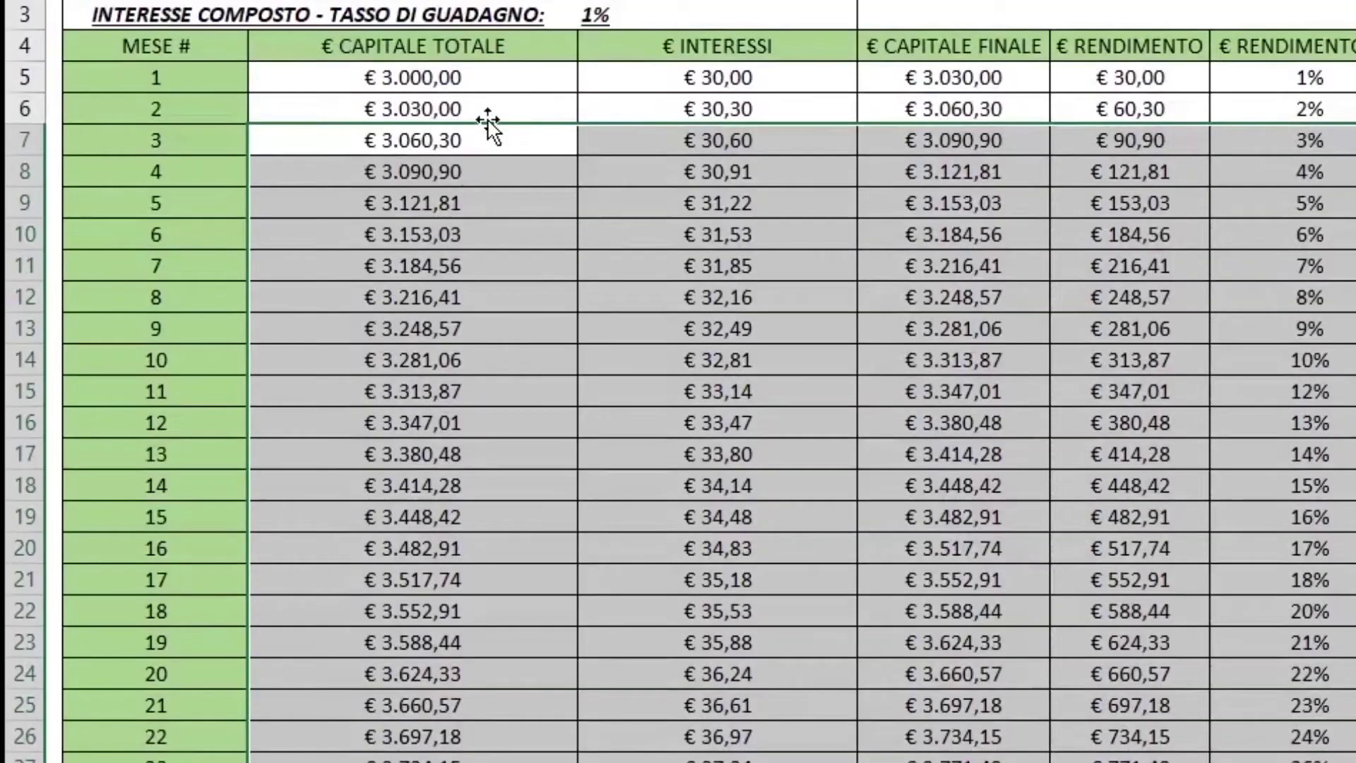
left_click(494, 181)
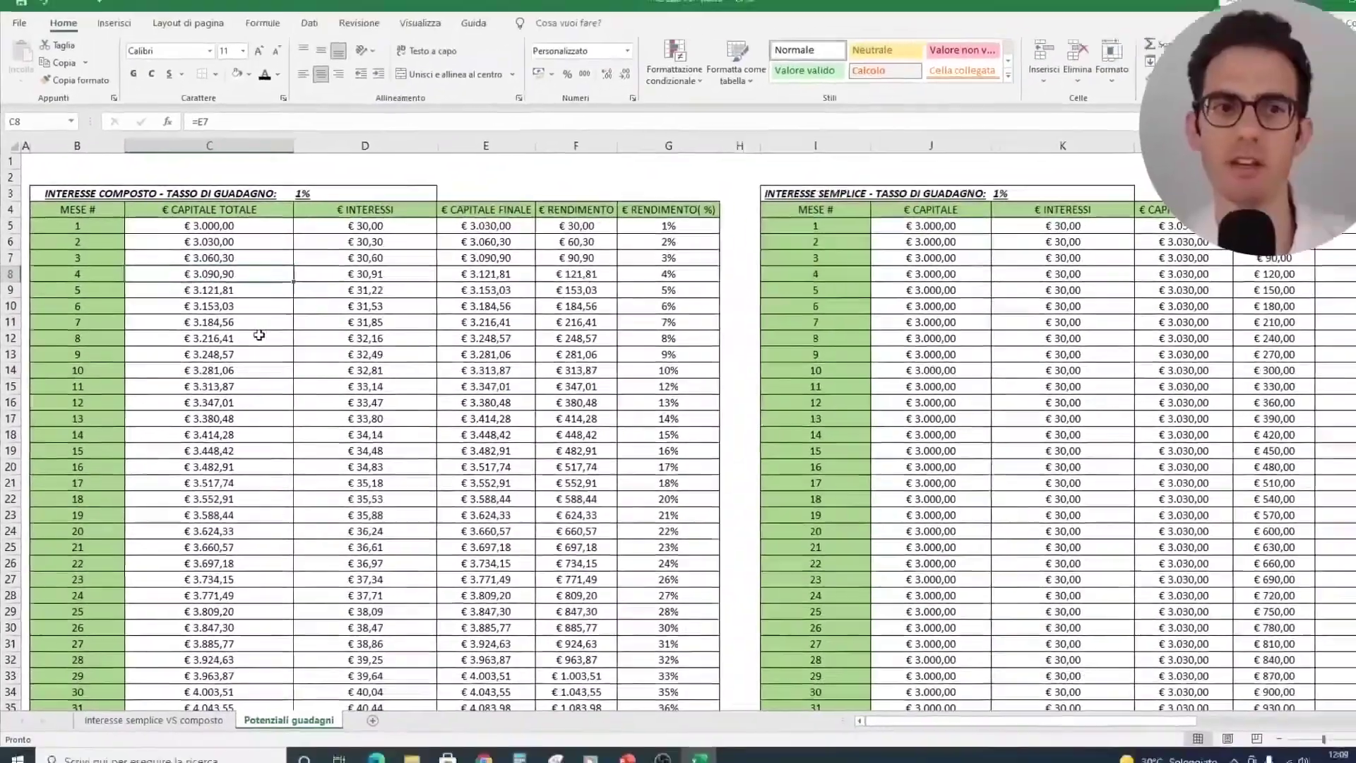
- Compare the monthly compound and simple interest returns at the 1% rate, down to month 60 and beyond
scroll(259, 334, "down", 3)
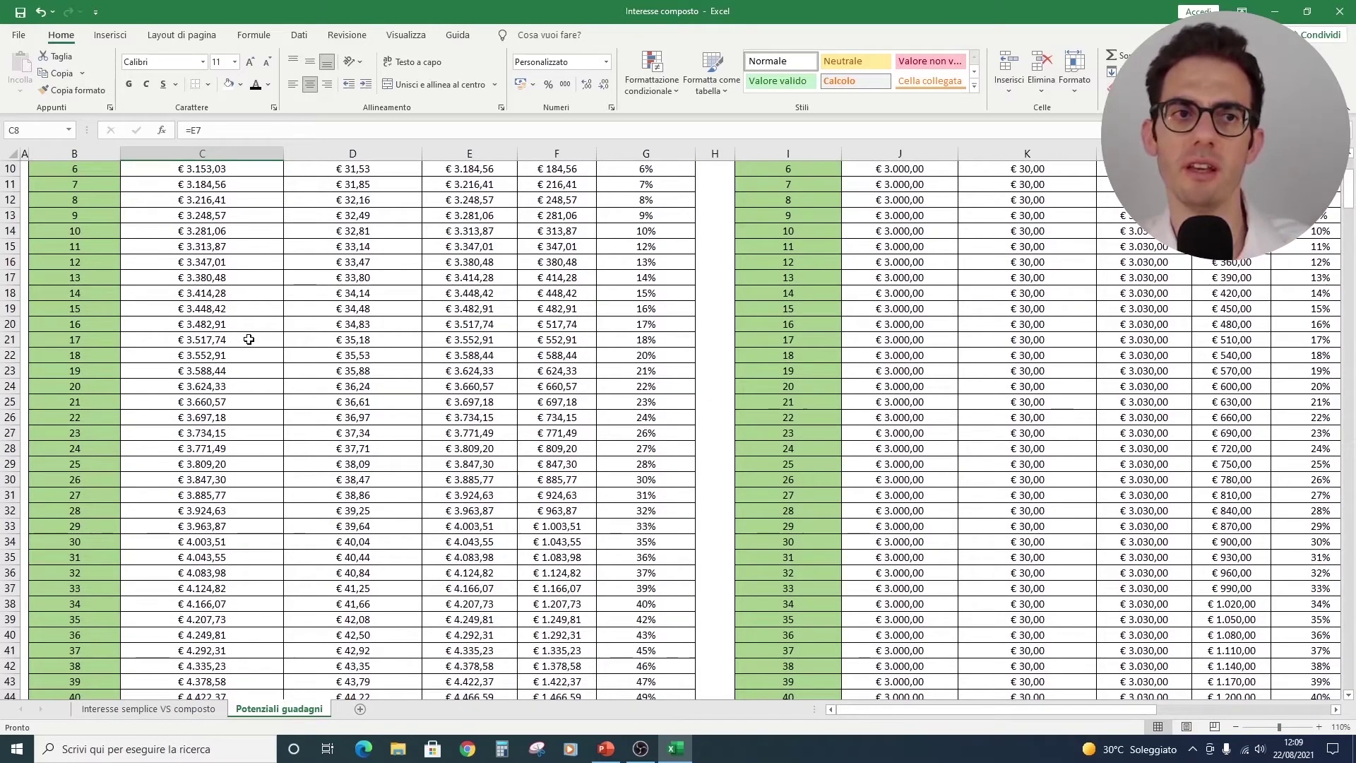
scroll(249, 339, "down", 5)
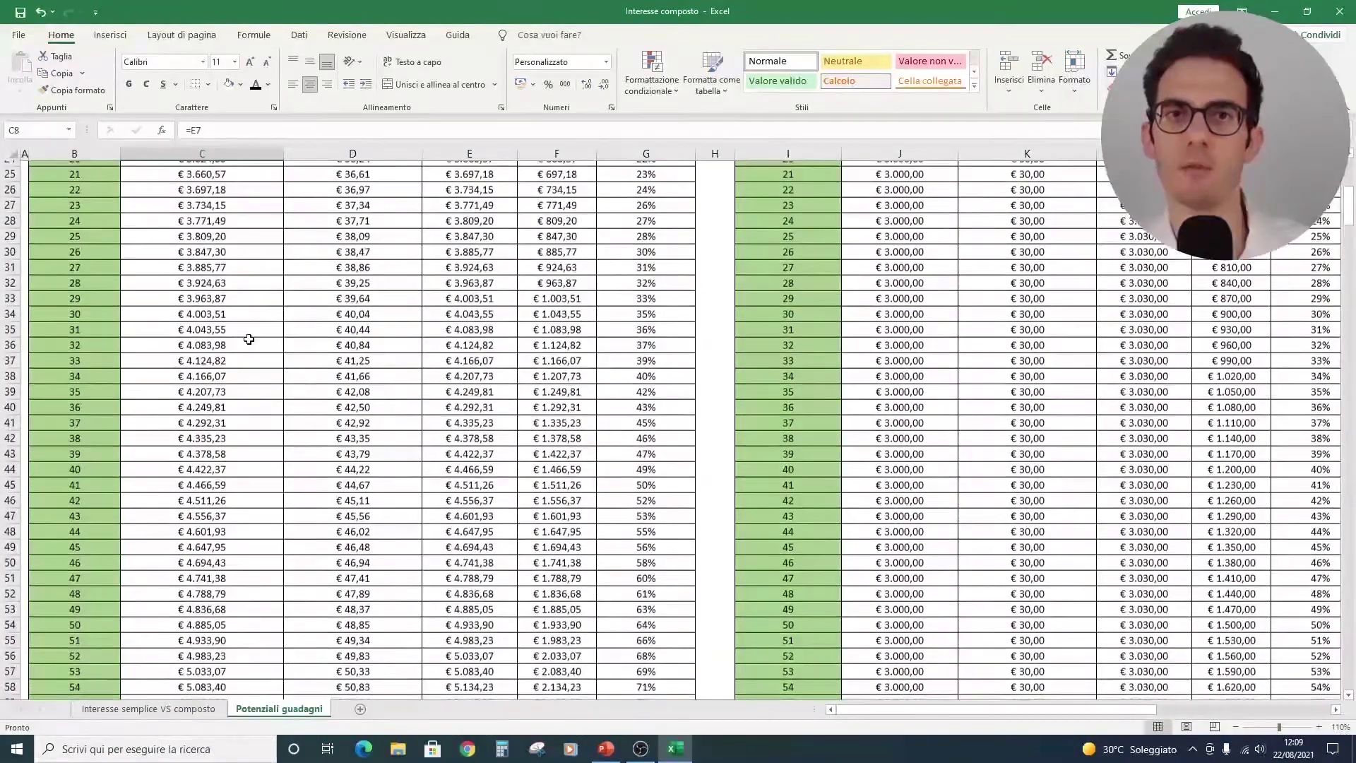
scroll(249, 339, "down", 2)
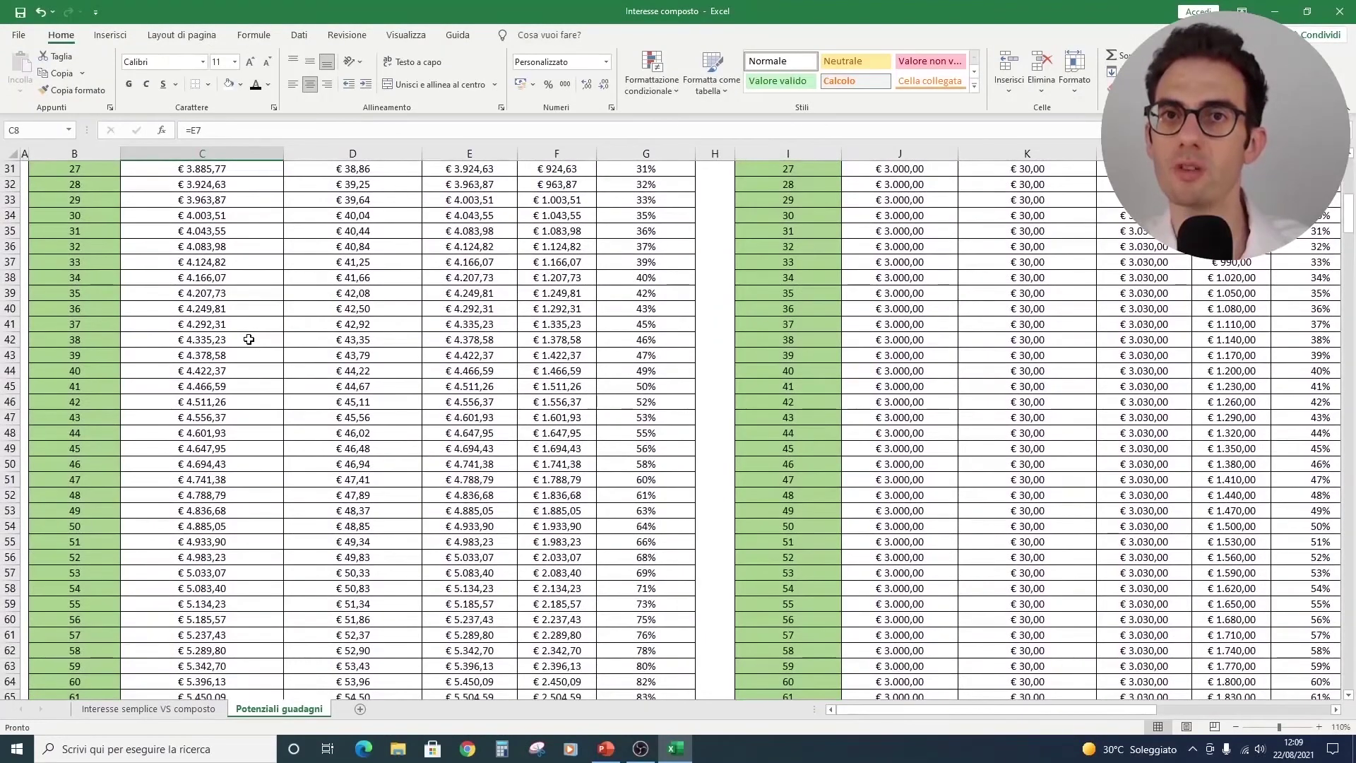
scroll(249, 339, "down", 6)
scroll(248, 339, "down", 1)
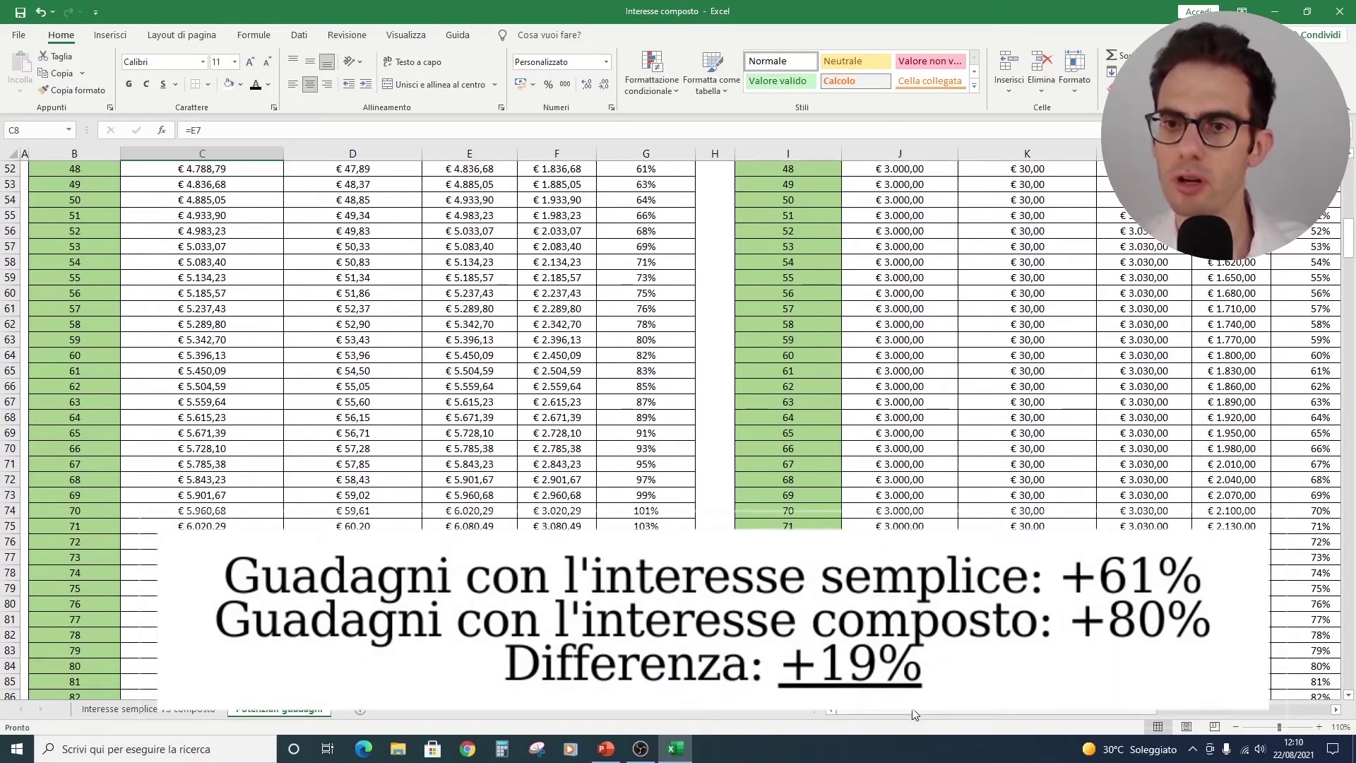
left_click_drag(968, 715, 750, 693)
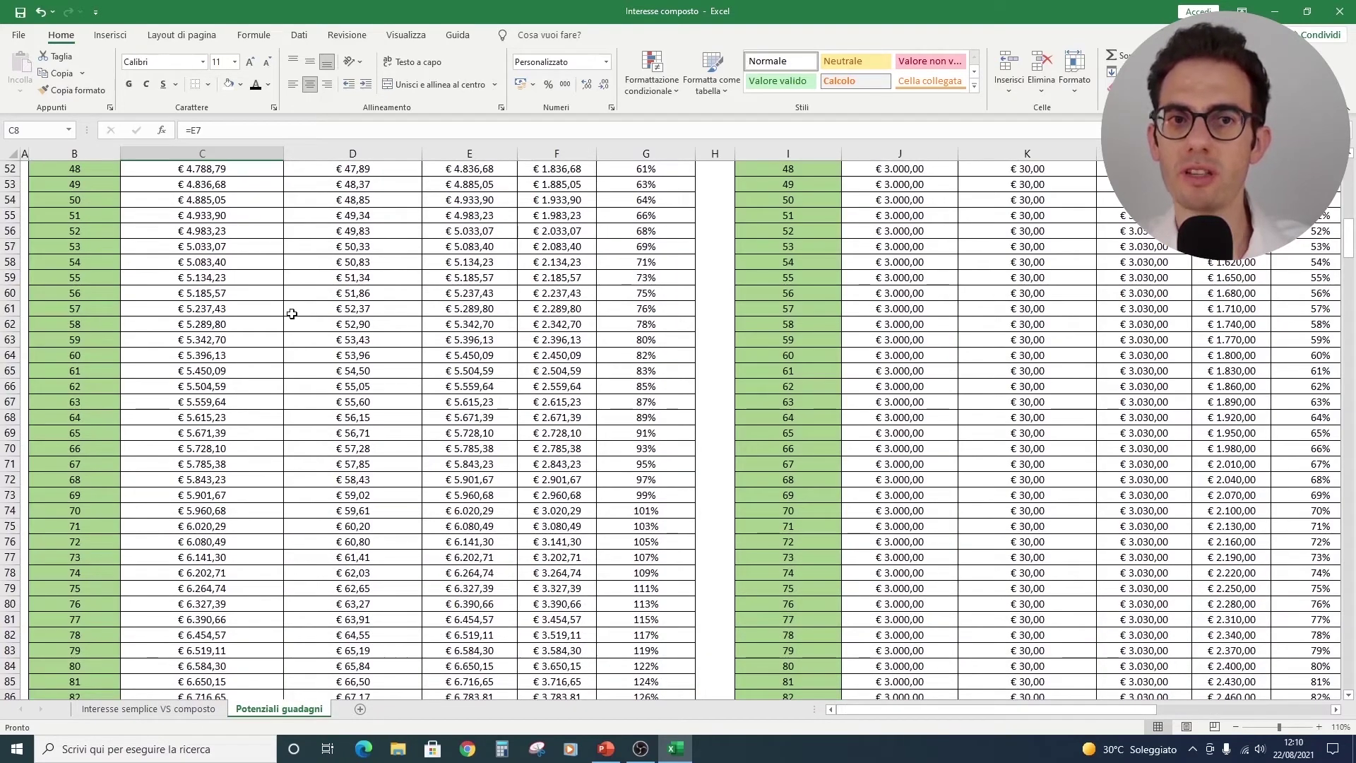
left_click(325, 323)
- Set the compound interest earning rate in D3 to 2%
scroll(326, 324, "up", 17)
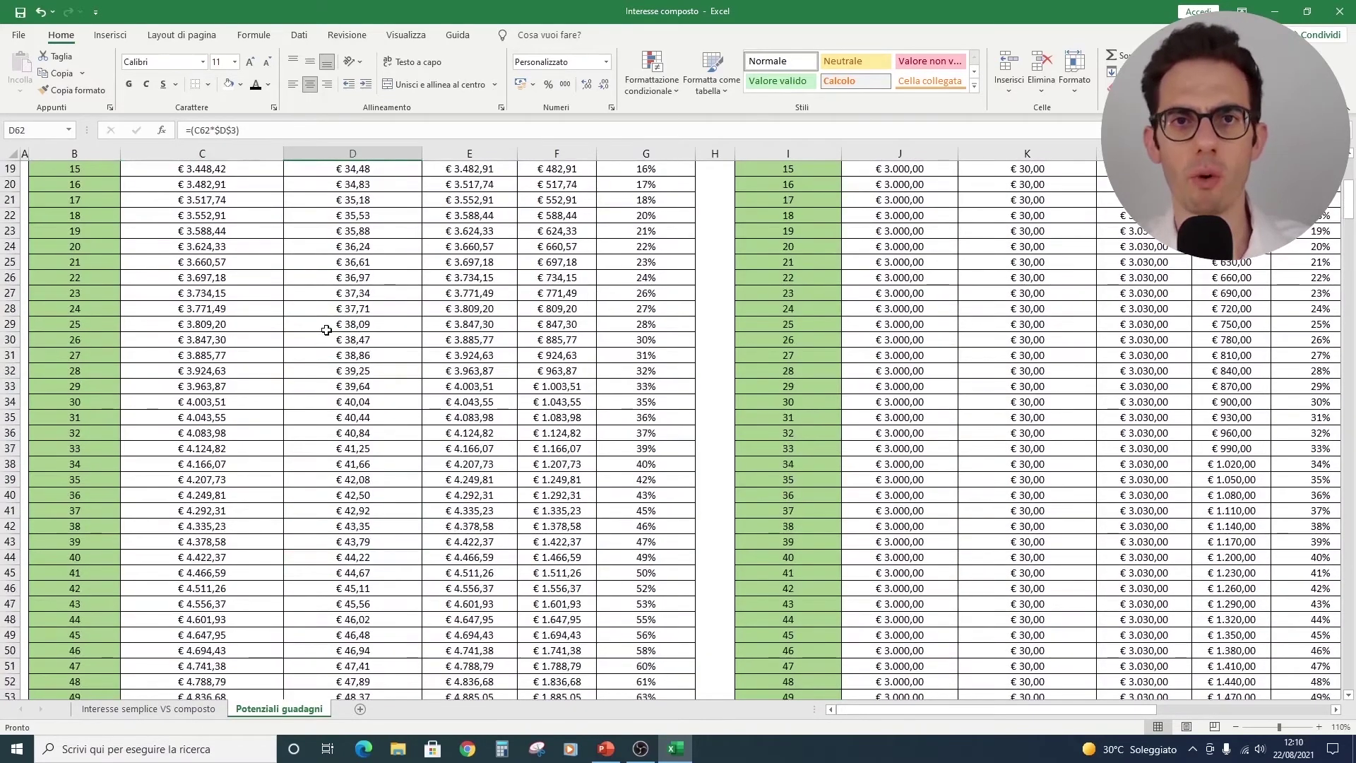
left_click(290, 203)
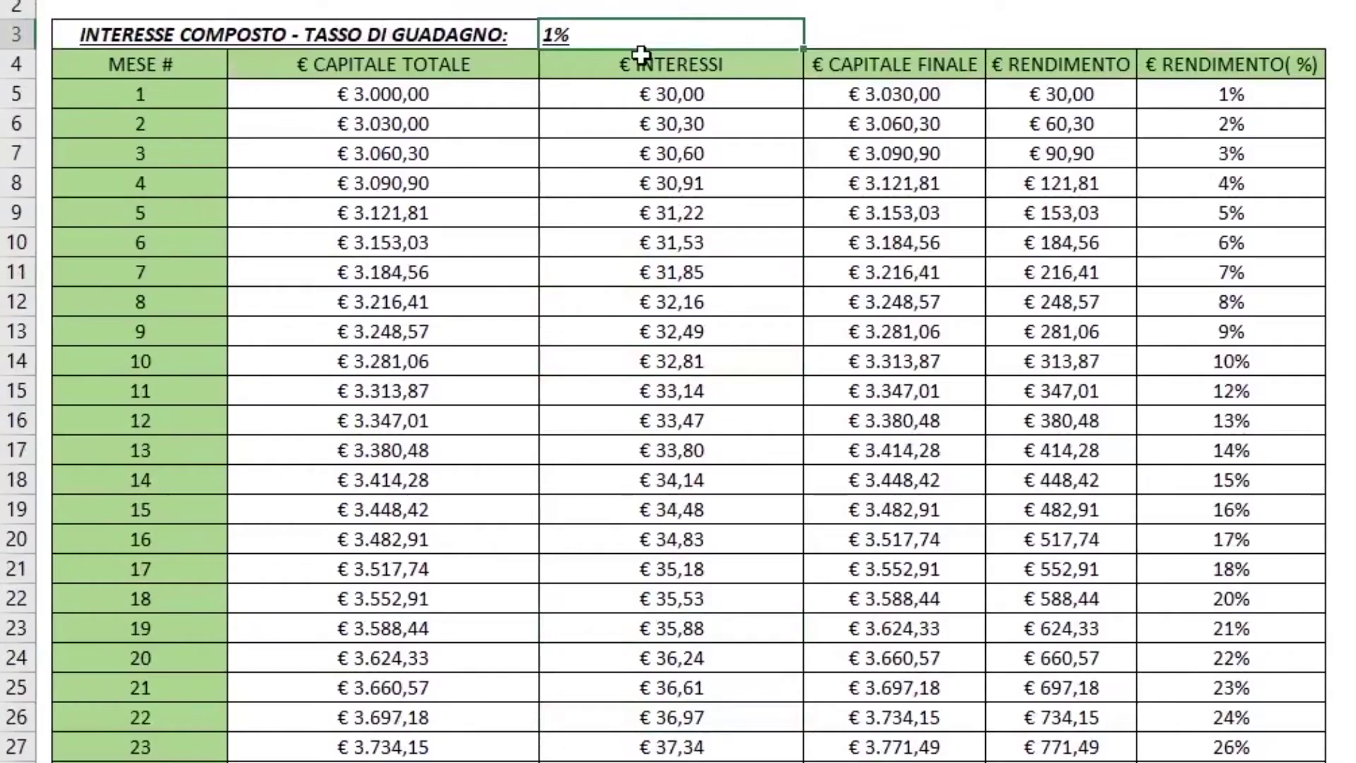
type("2")
key("Return")
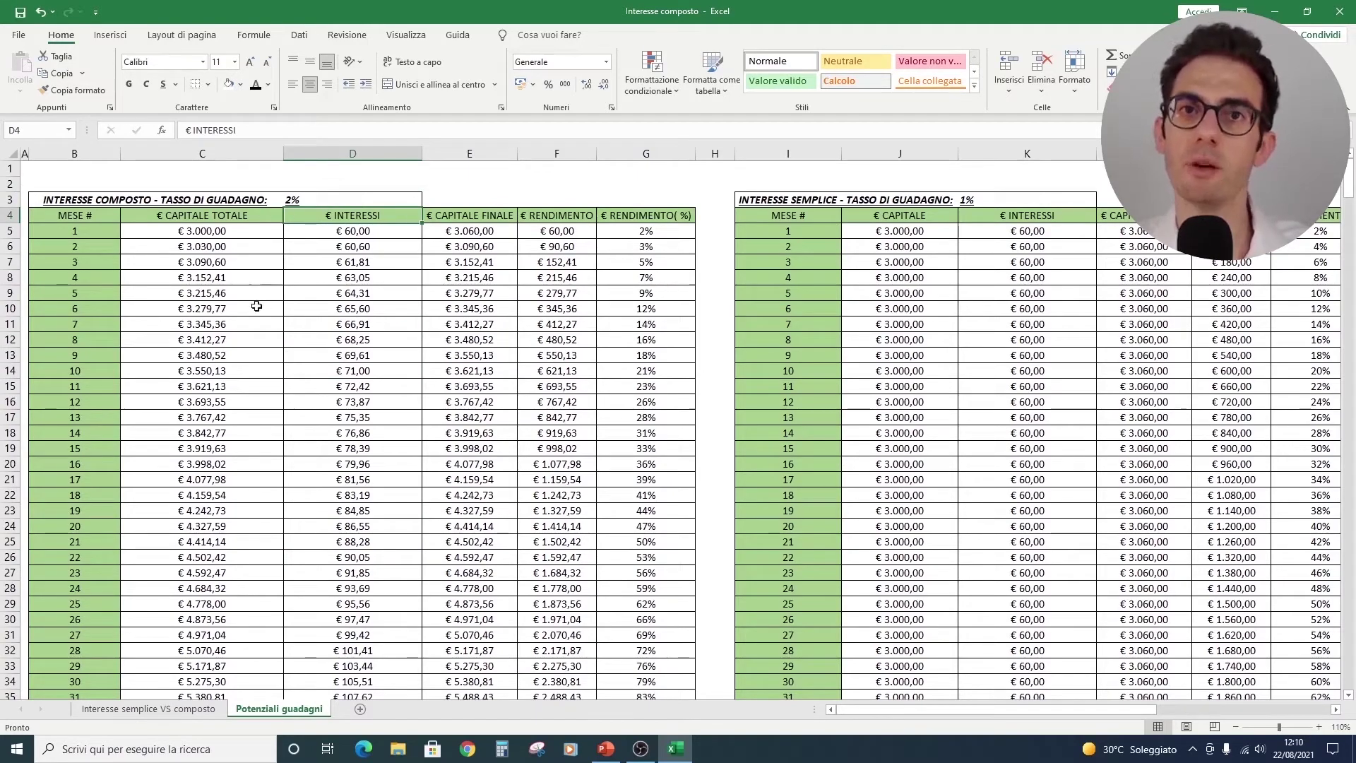
- Examine how capital and returns grow at the 2% rate in the compound interest table up to about month 60
scroll(257, 306, "down", 7)
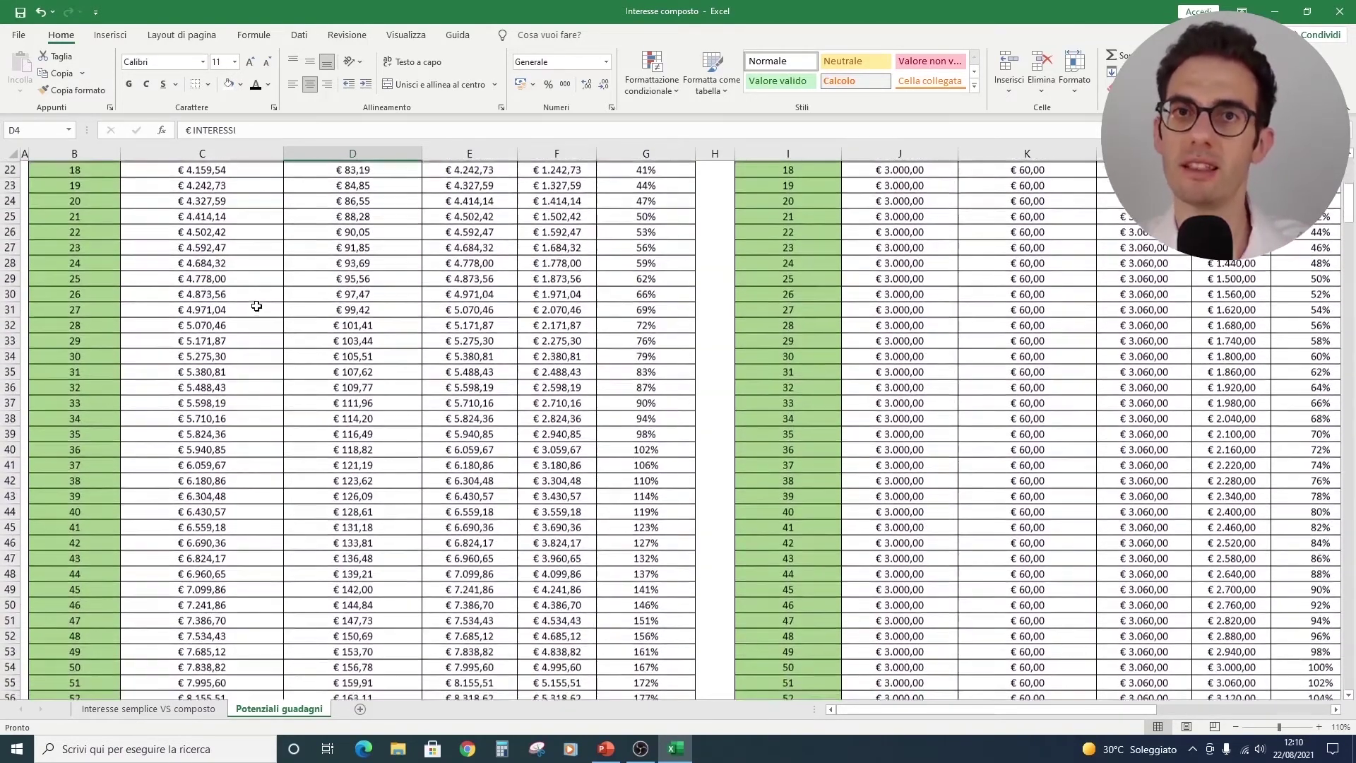
scroll(256, 306, "down", 5)
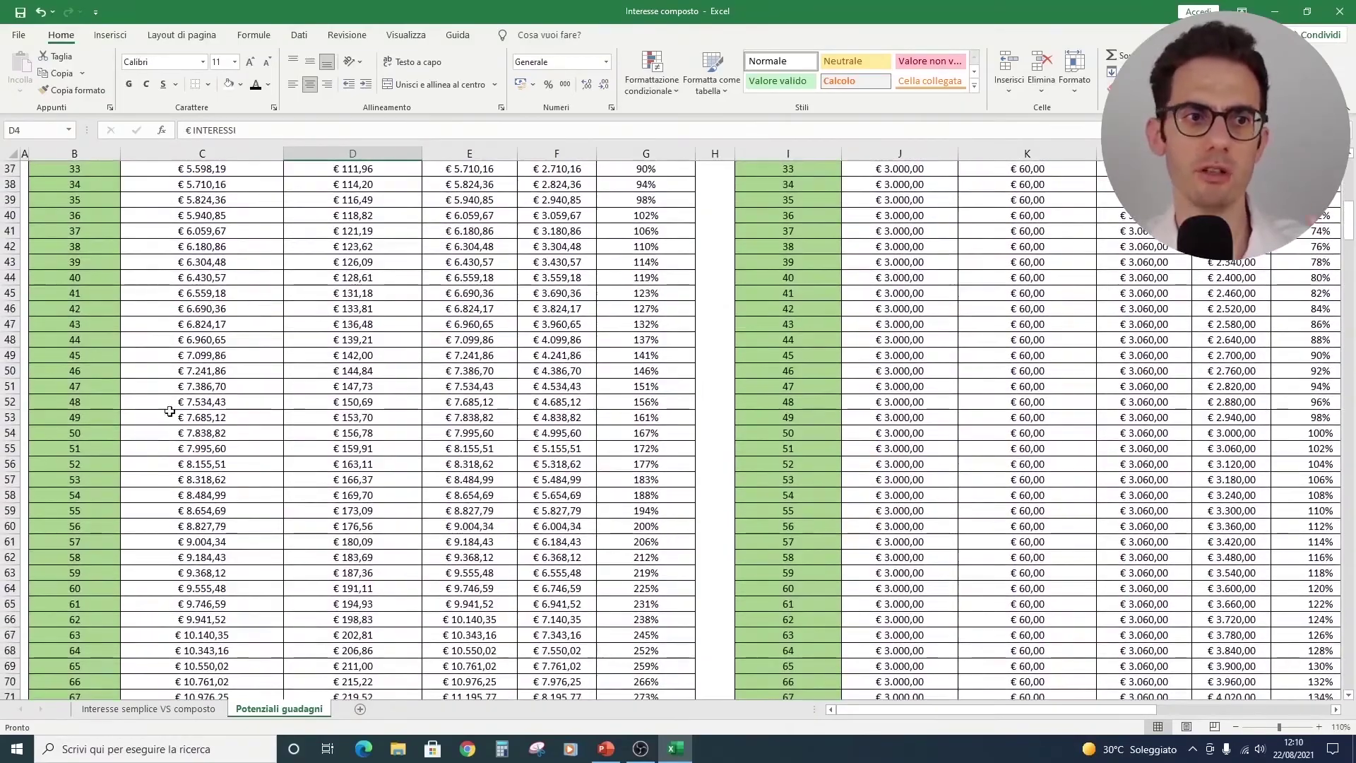
scroll(141, 523, "down", 1)
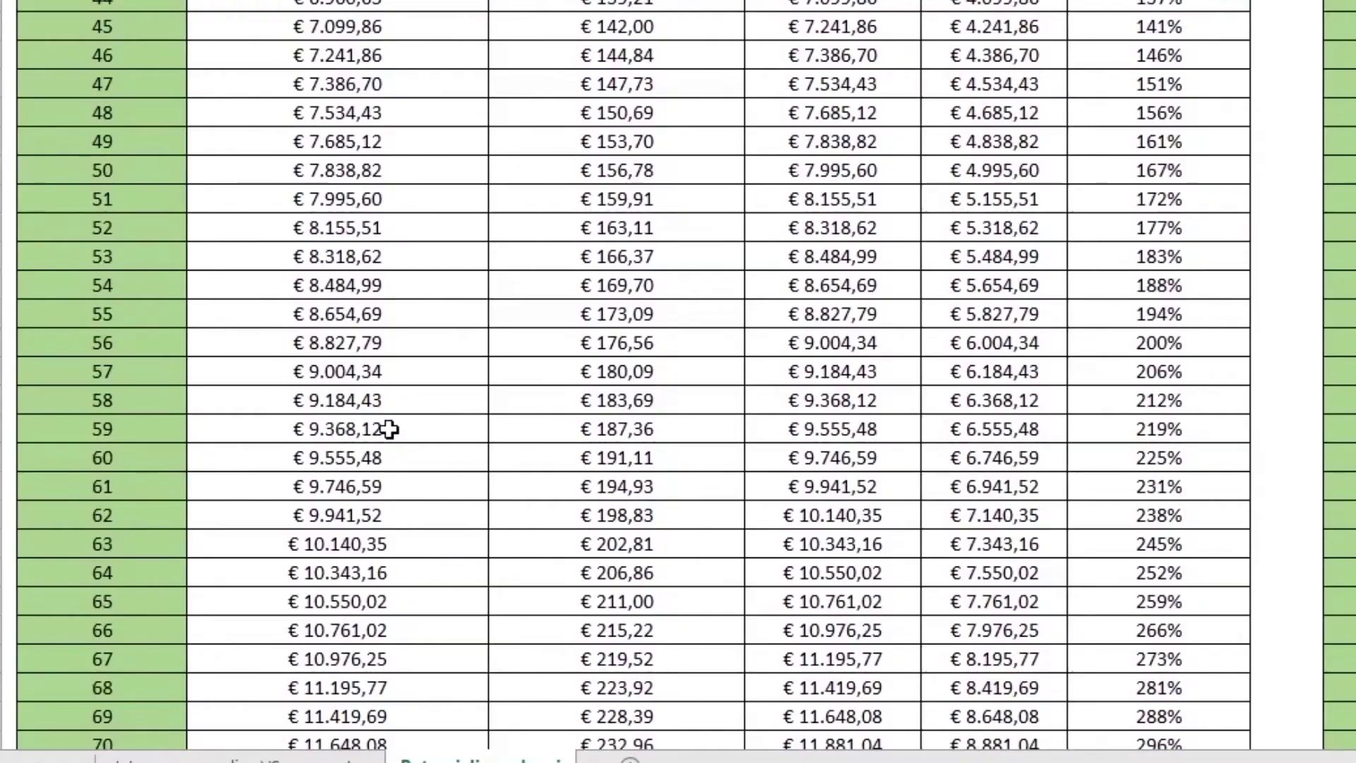
left_click(888, 405)
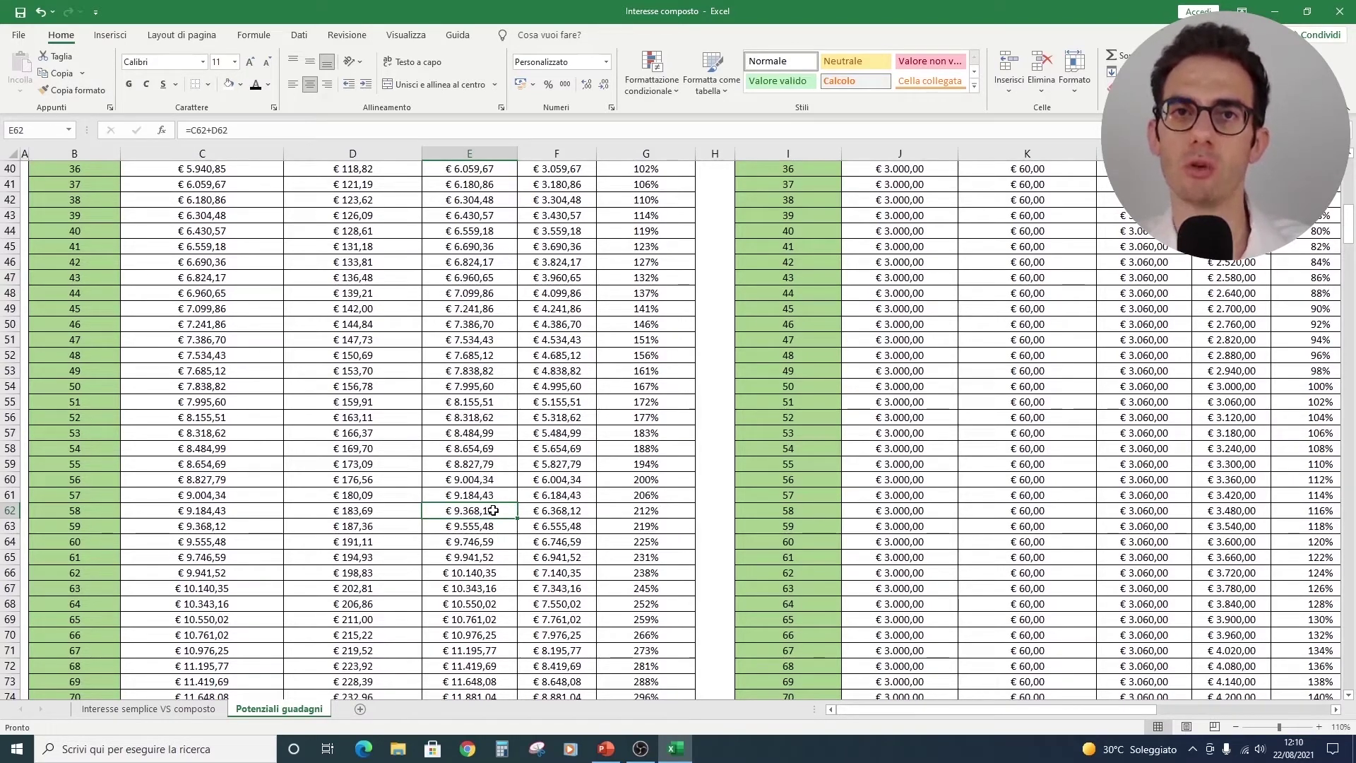
scroll(493, 510, "up", 13)
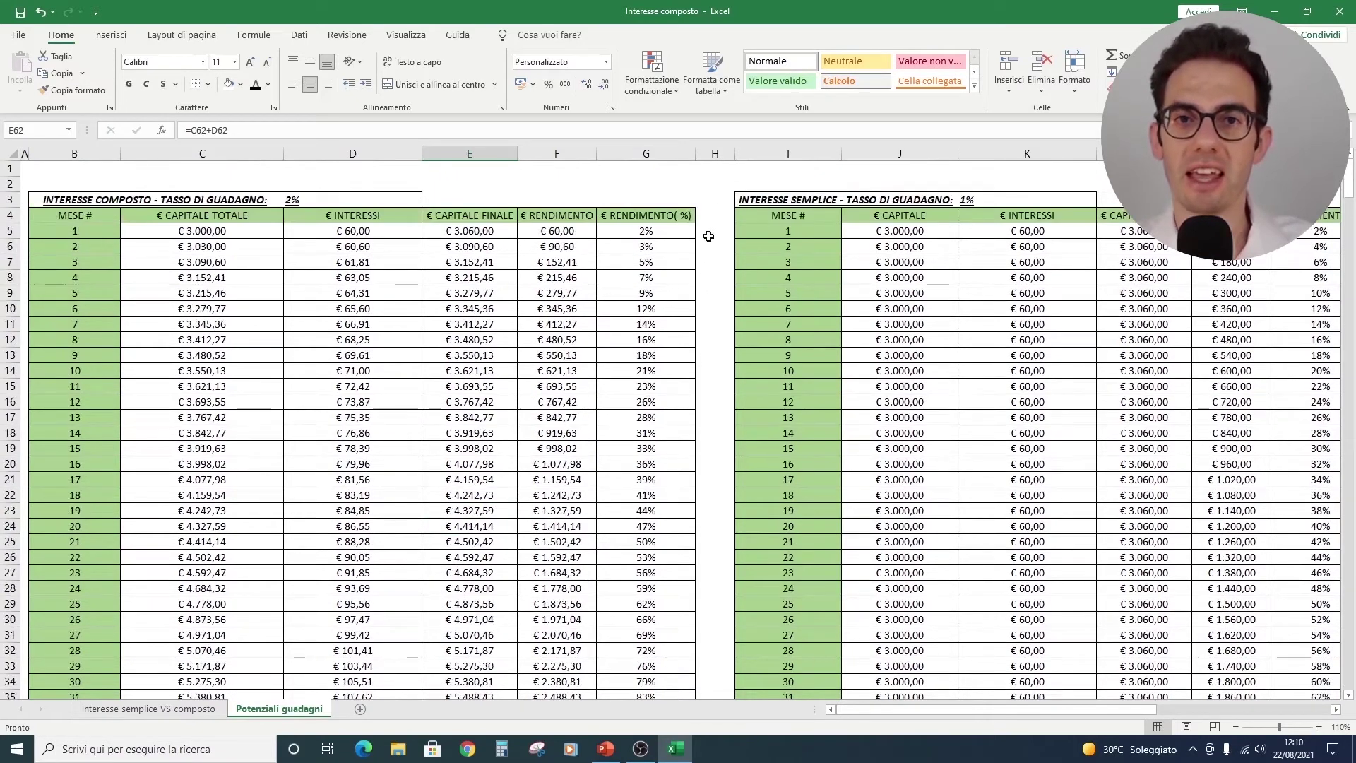
left_click(716, 201)
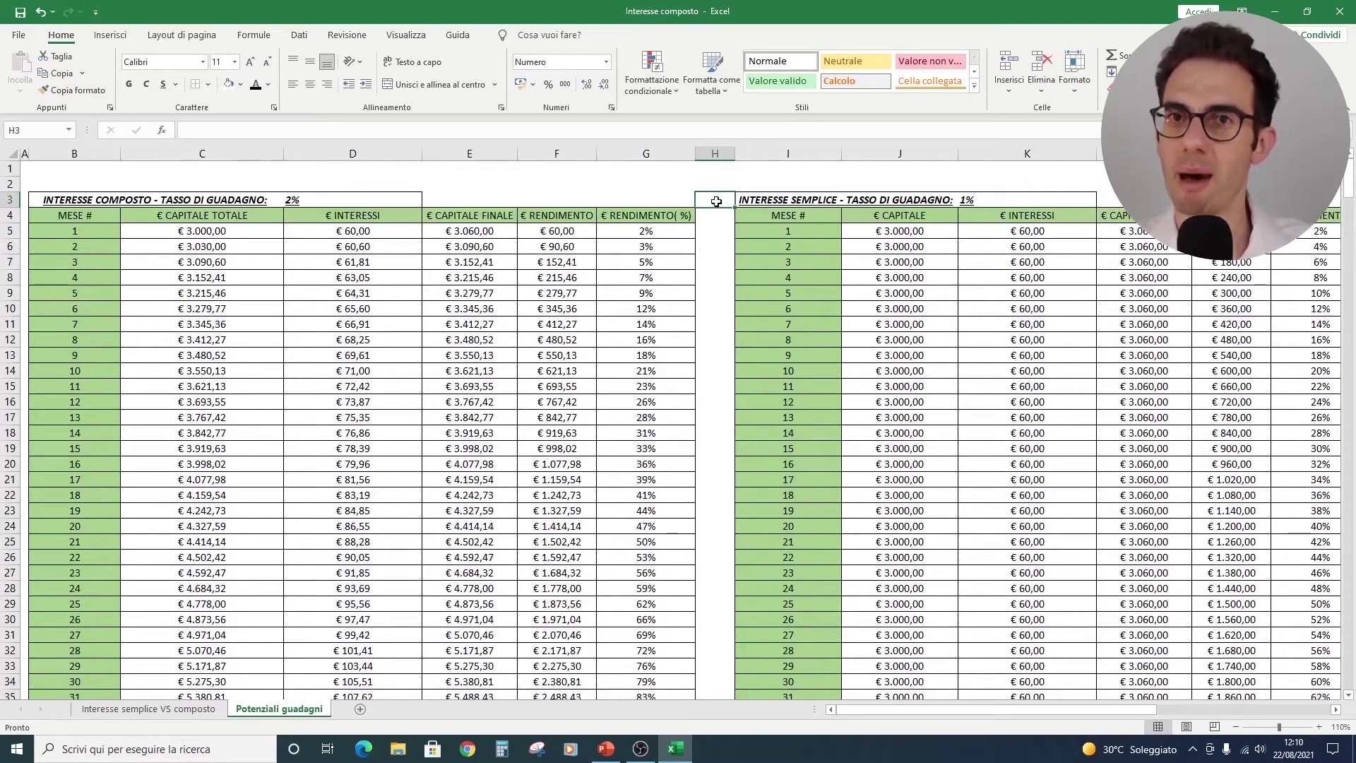